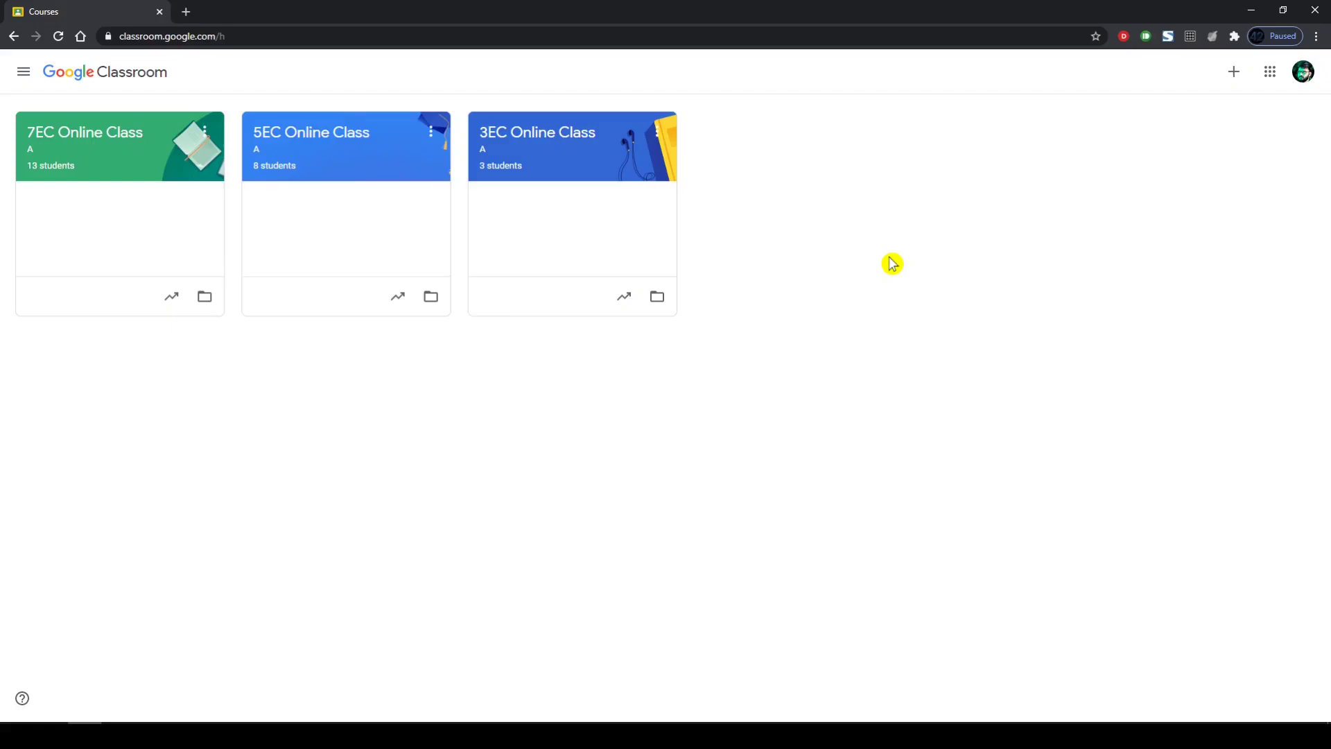
Create a new class named 'Classroom+Meet Demo' through the Create class dialog.
{"action": "left_click", "coordinate": [1231, 74]}
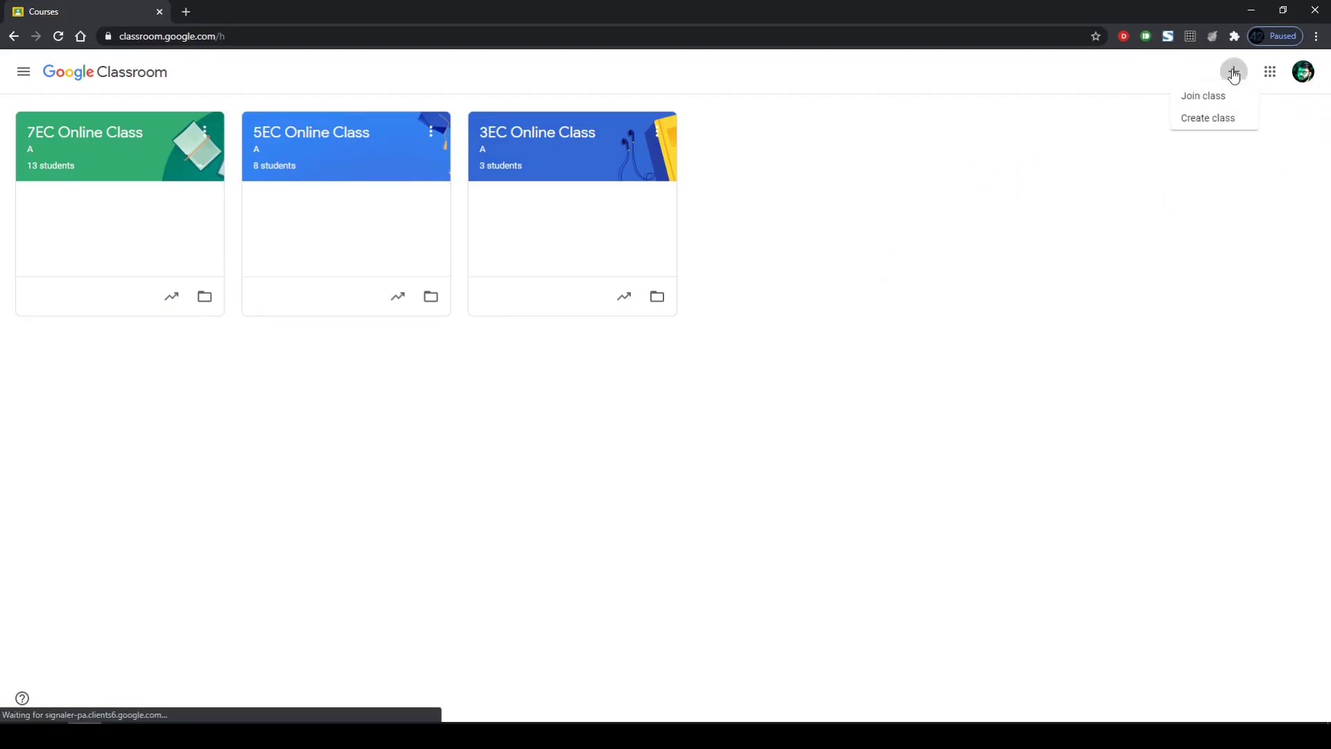
{"action": "left_click", "coordinate": [1234, 130]}
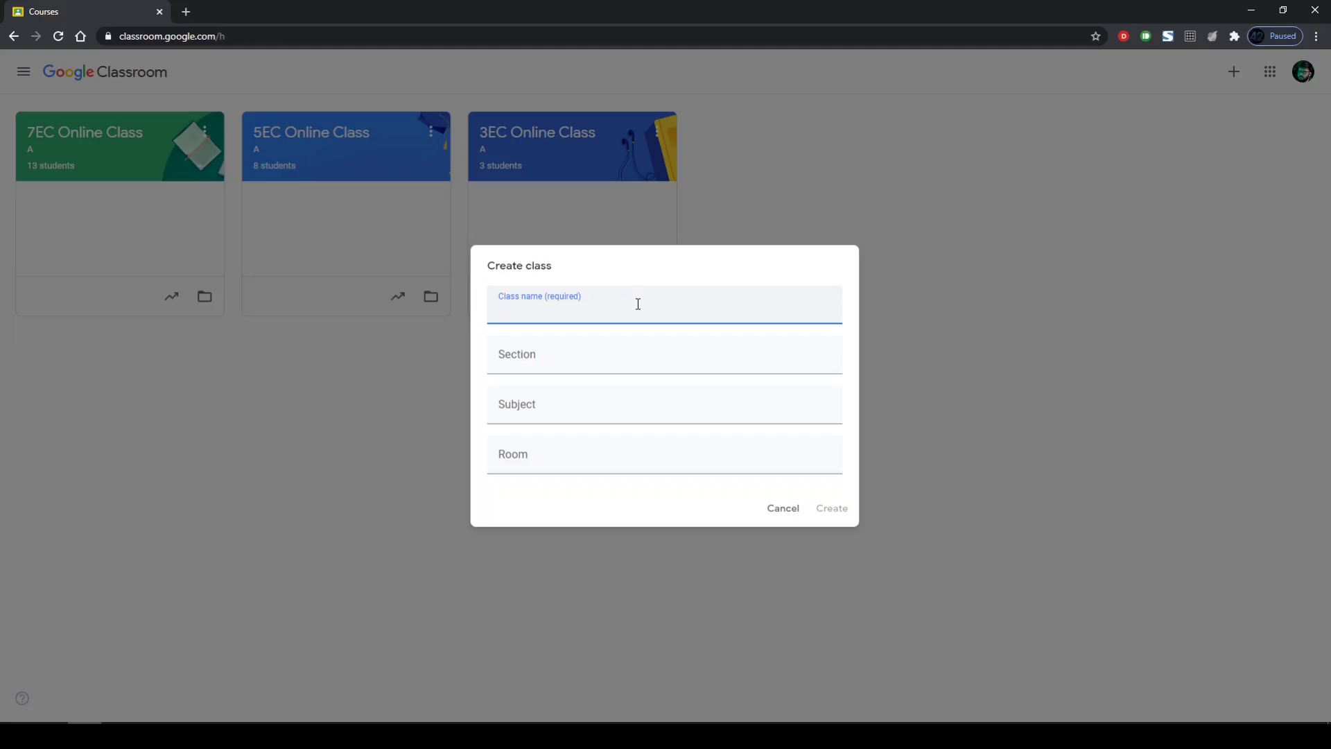
{"action": "type", "text": "Classroom+Meet Demo"}
{"action": "left_click", "coordinate": [559, 362]}
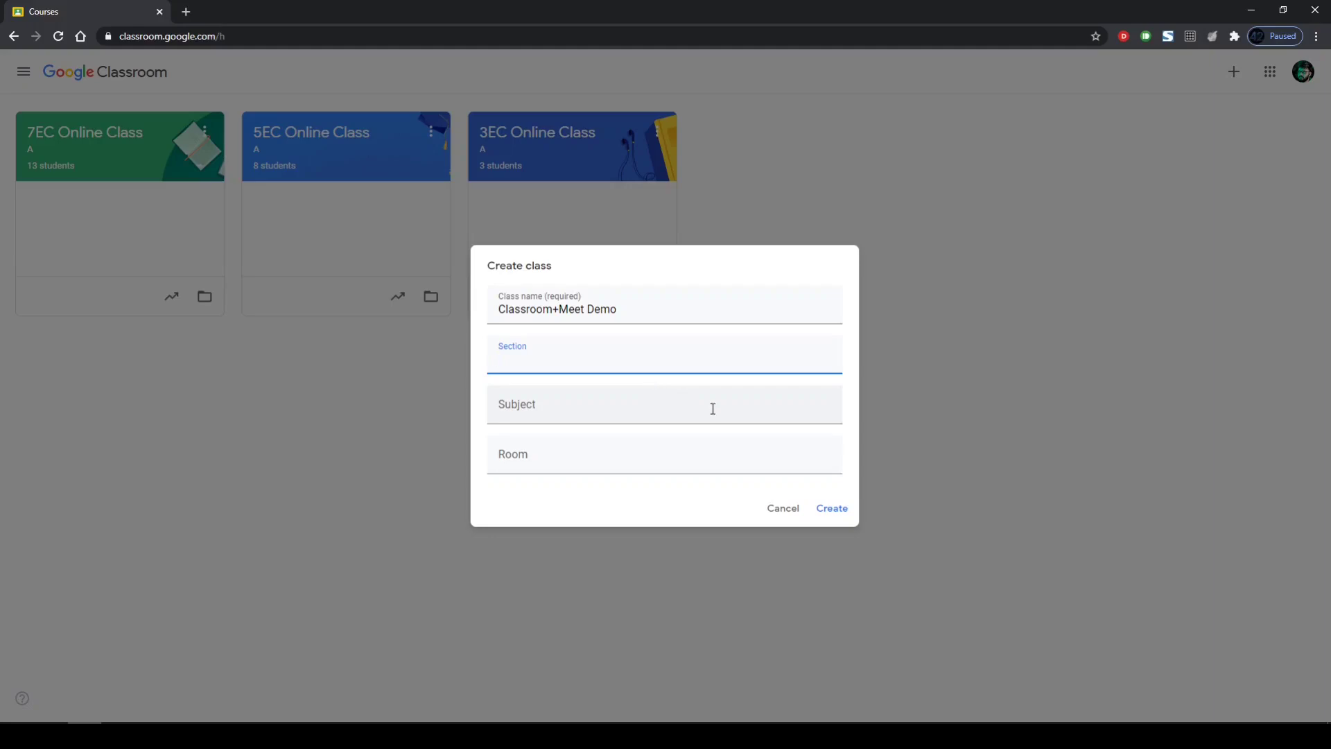
{"action": "left_click", "coordinate": [839, 505]}
{"action": "left_click", "coordinate": [831, 511]}
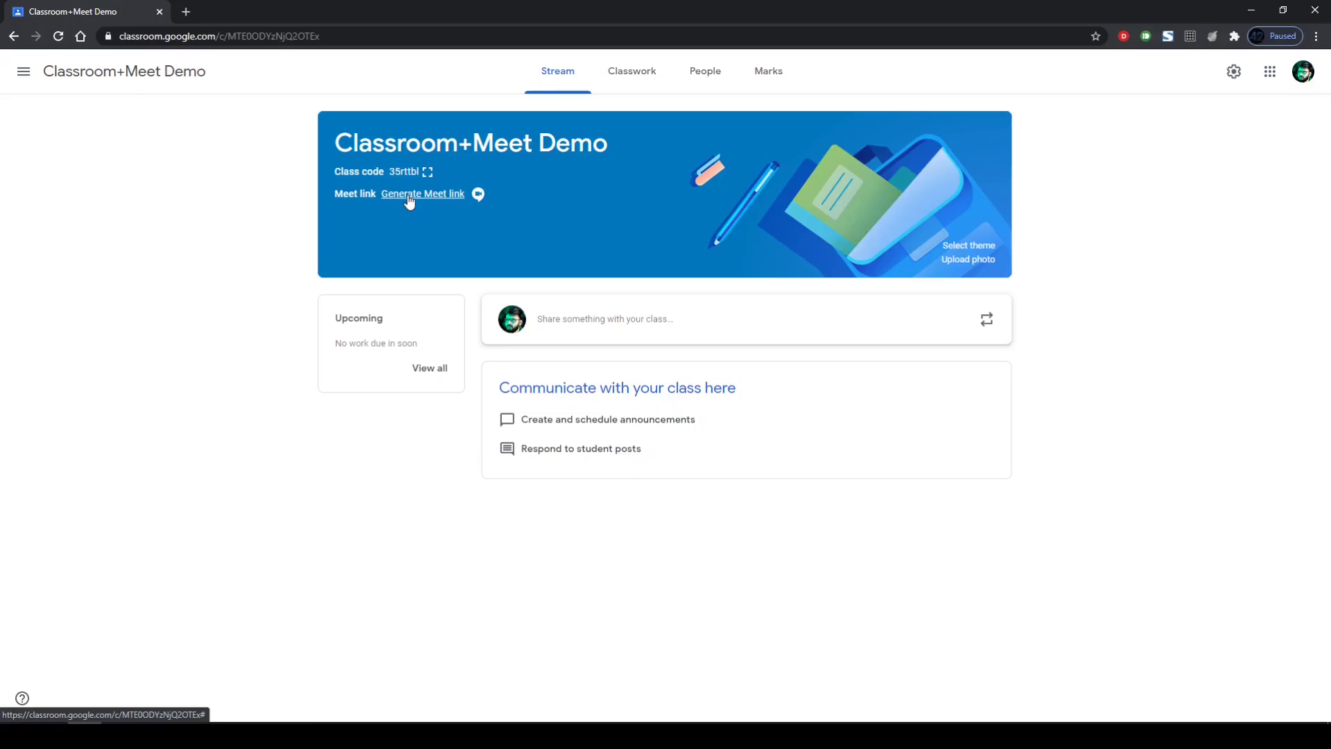
Generate the class's Meet link and save it with Visible to students turned on.
{"action": "left_click", "coordinate": [409, 201]}
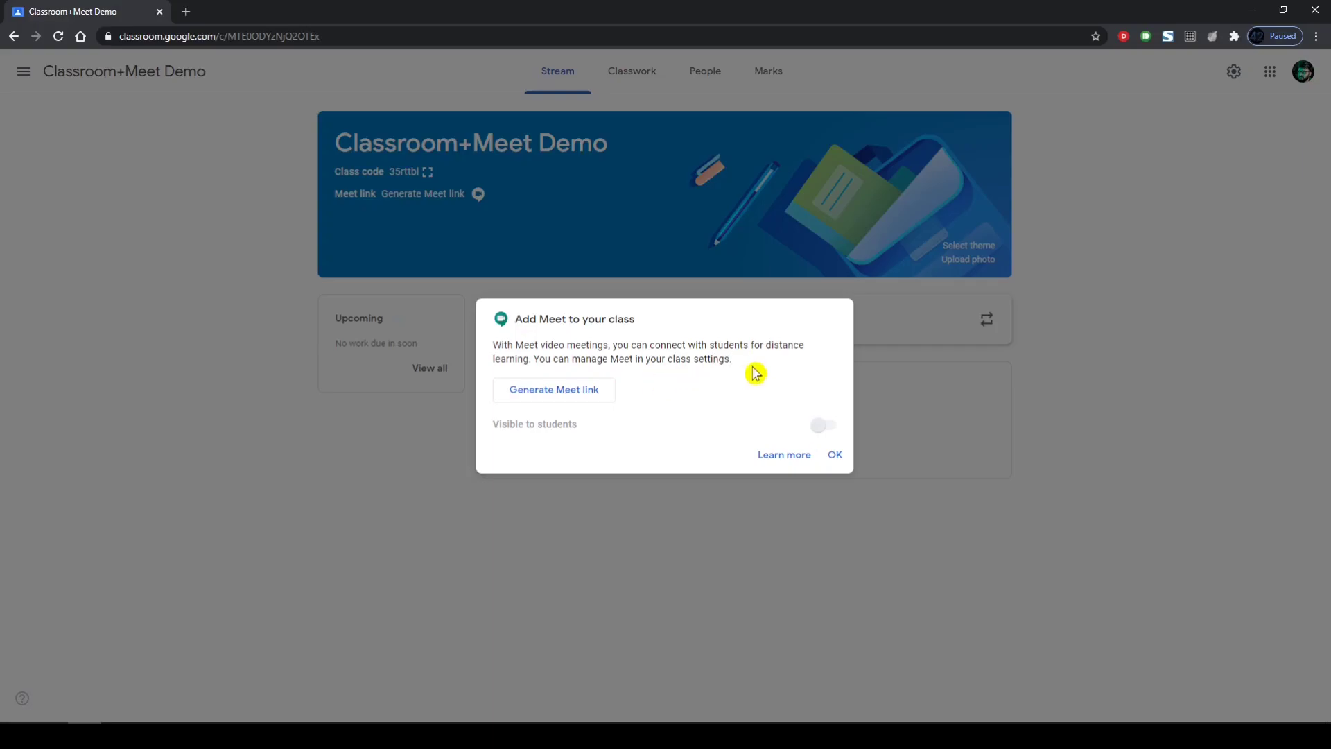
{"action": "left_click", "coordinate": [574, 400]}
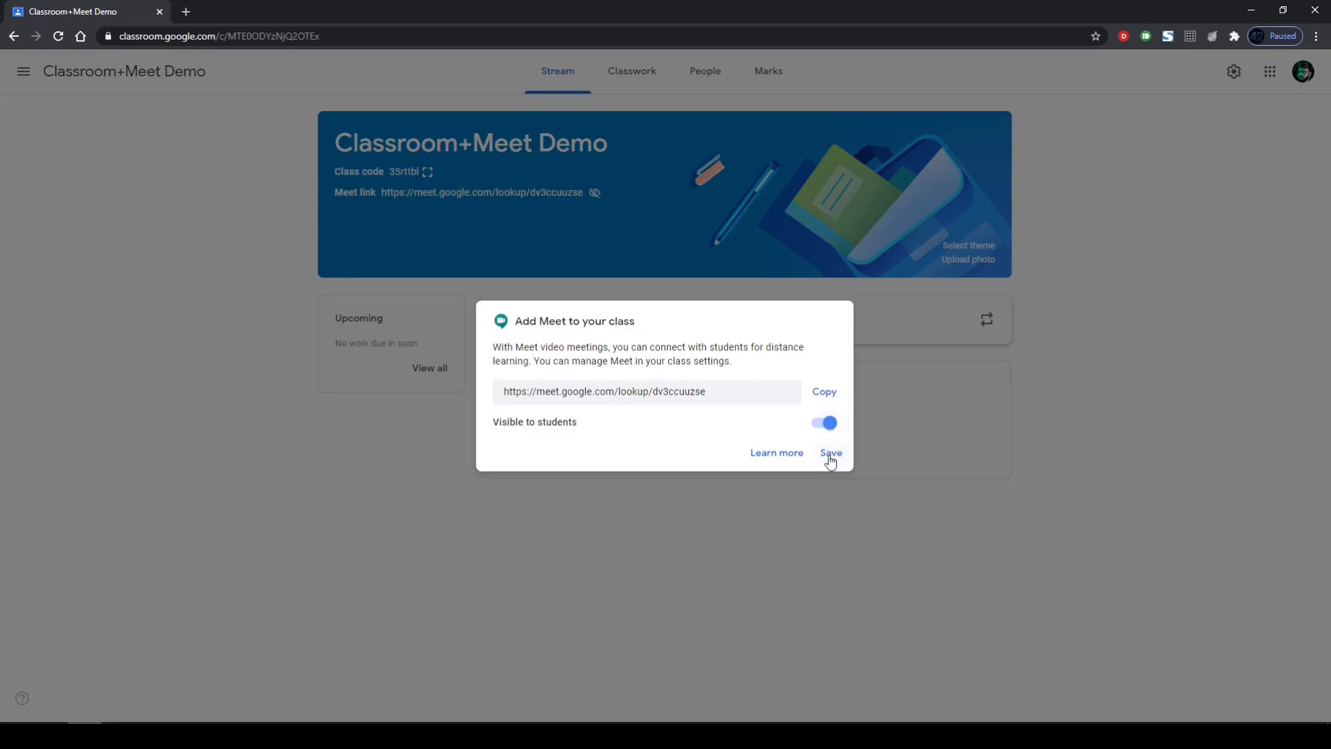
{"action": "left_click", "coordinate": [831, 454]}
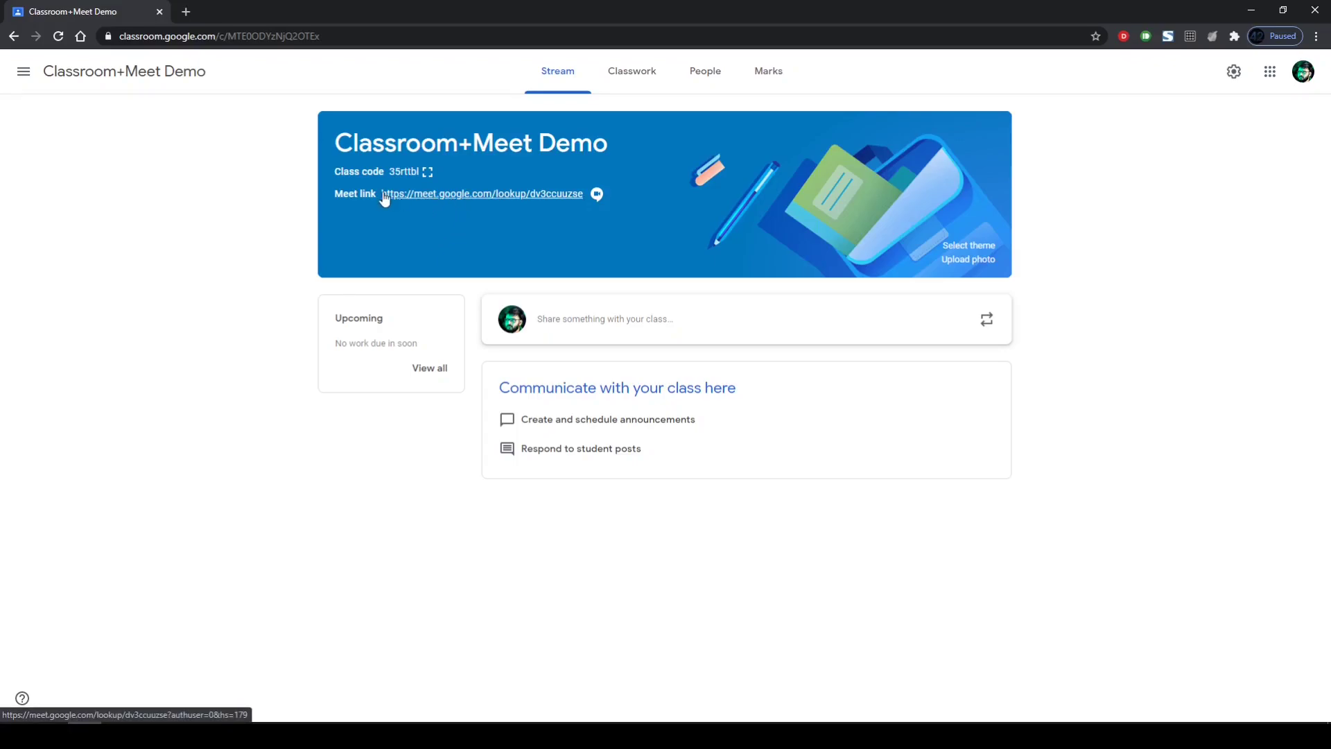
{"action": "left_click", "coordinate": [491, 218]}
{"action": "left_click", "coordinate": [585, 215]}
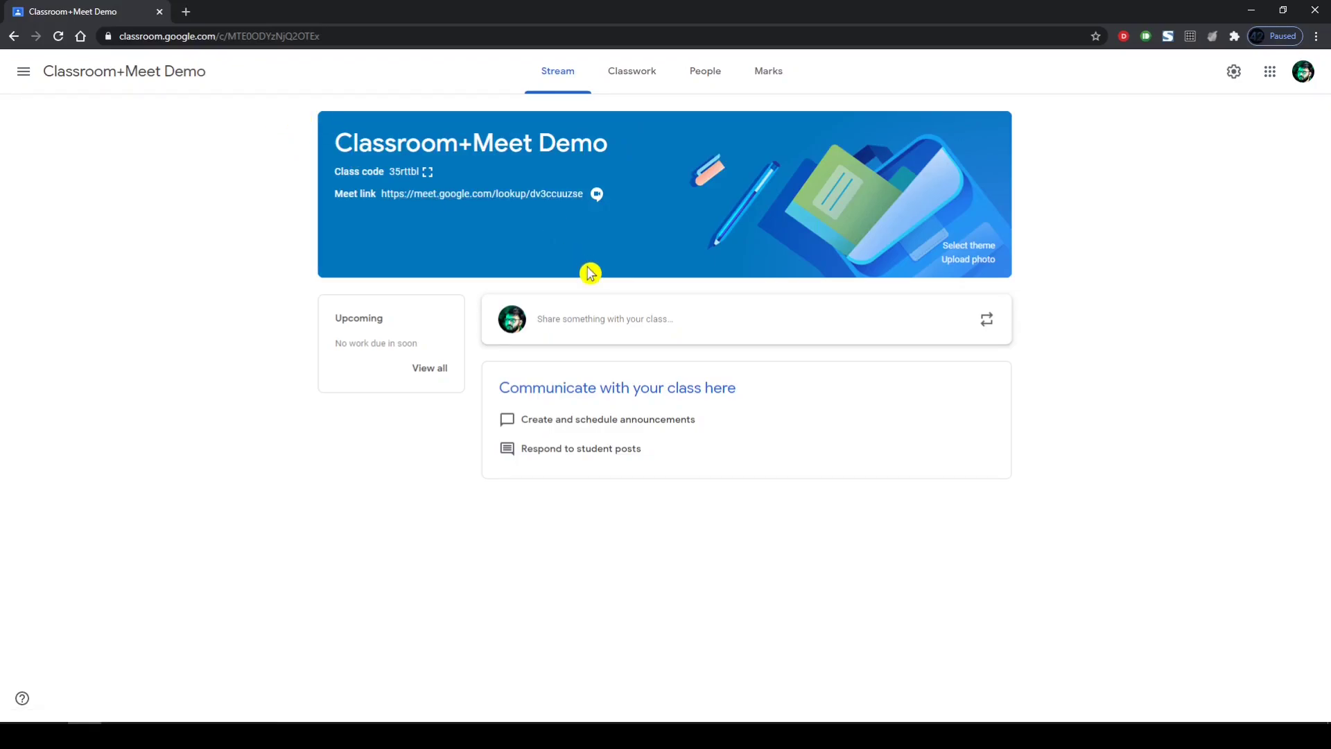
{"action": "left_click", "coordinate": [705, 75]}
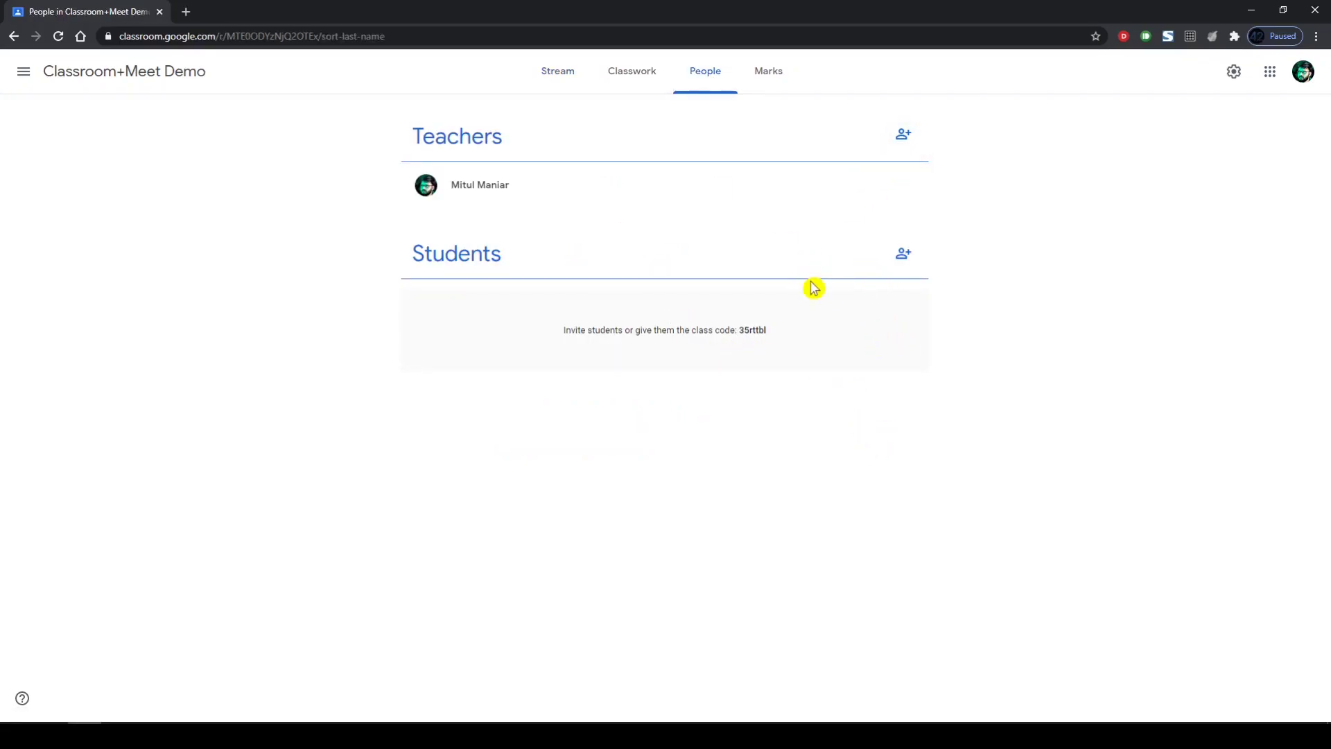
{"action": "left_click", "coordinate": [563, 62]}
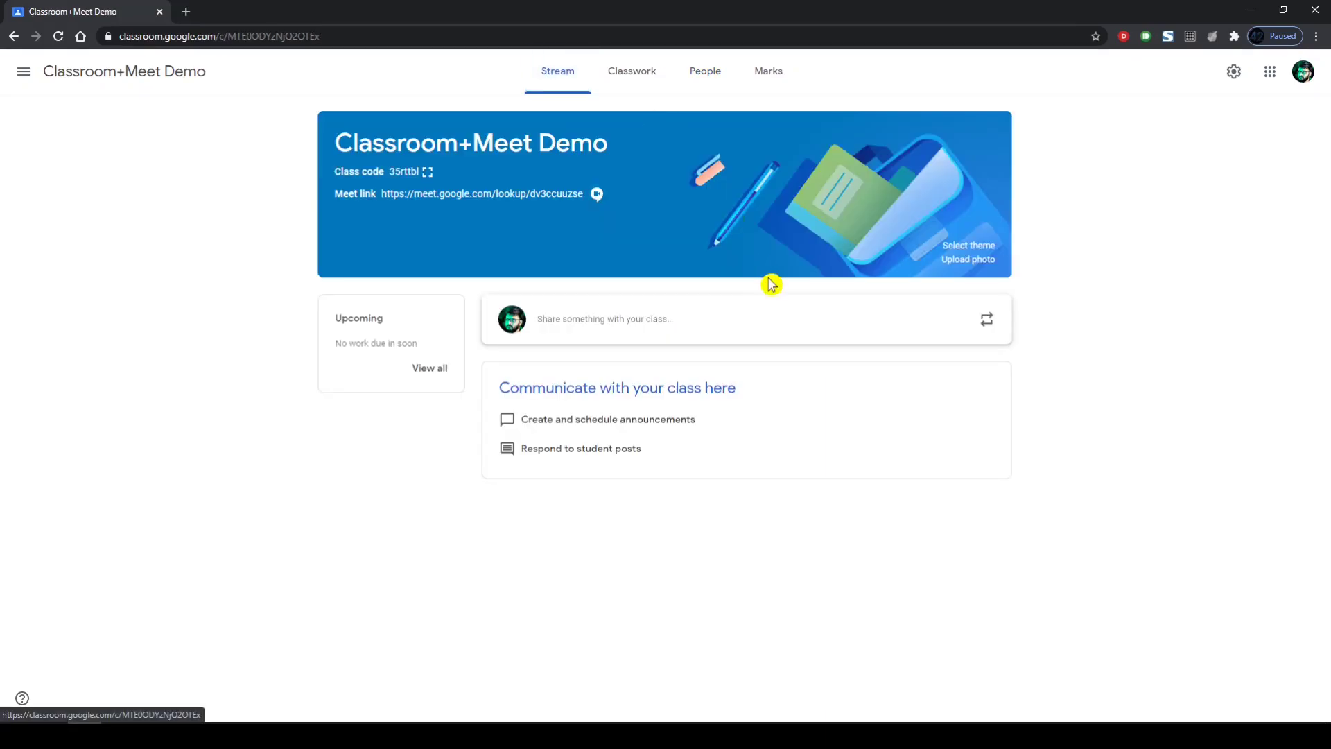
{"action": "left_click", "coordinate": [525, 201]}
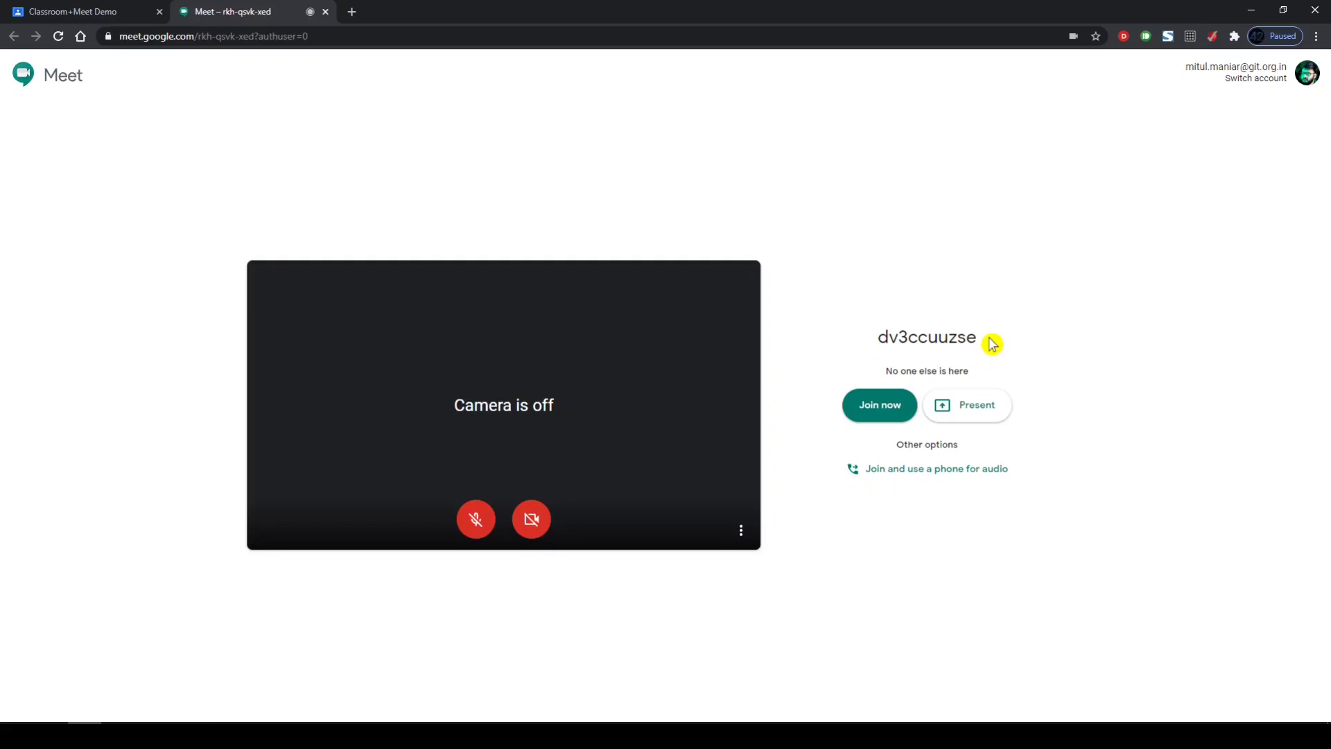
{"action": "left_click", "coordinate": [84, 12]}
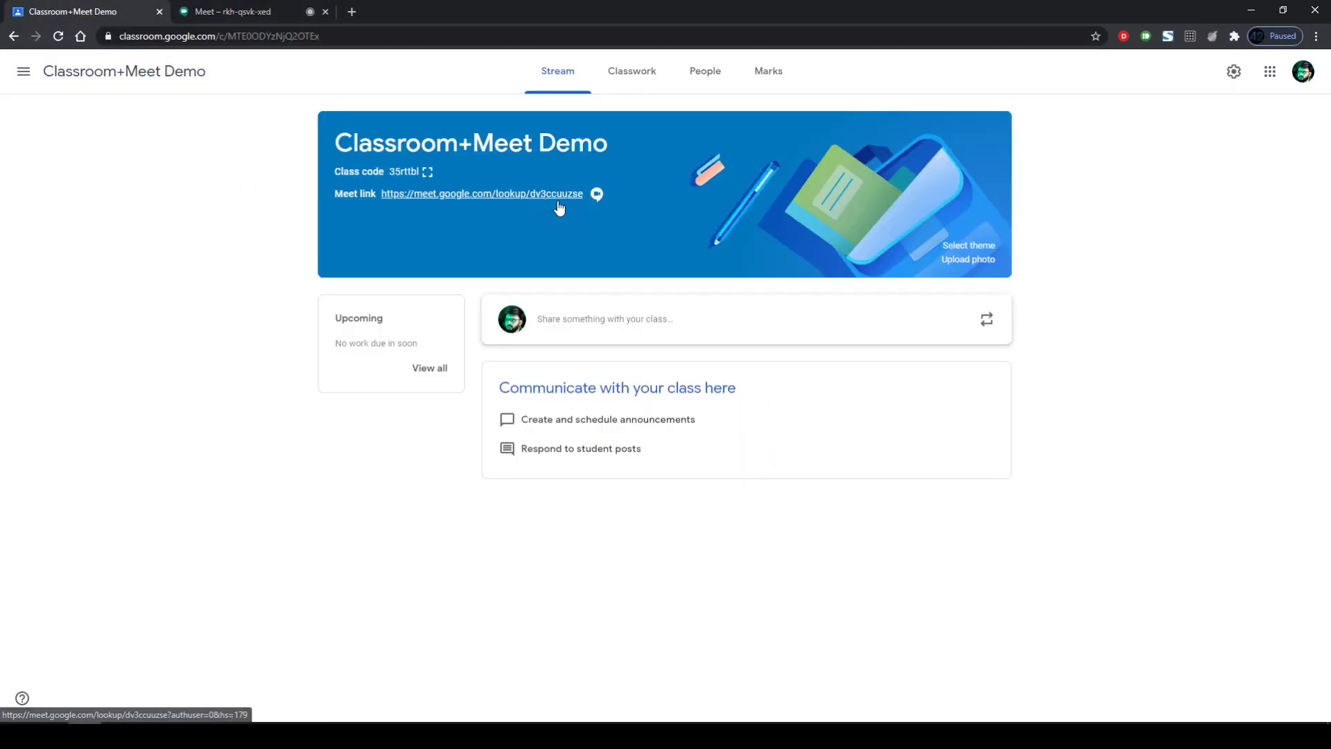
{"action": "left_click", "coordinate": [238, 13]}
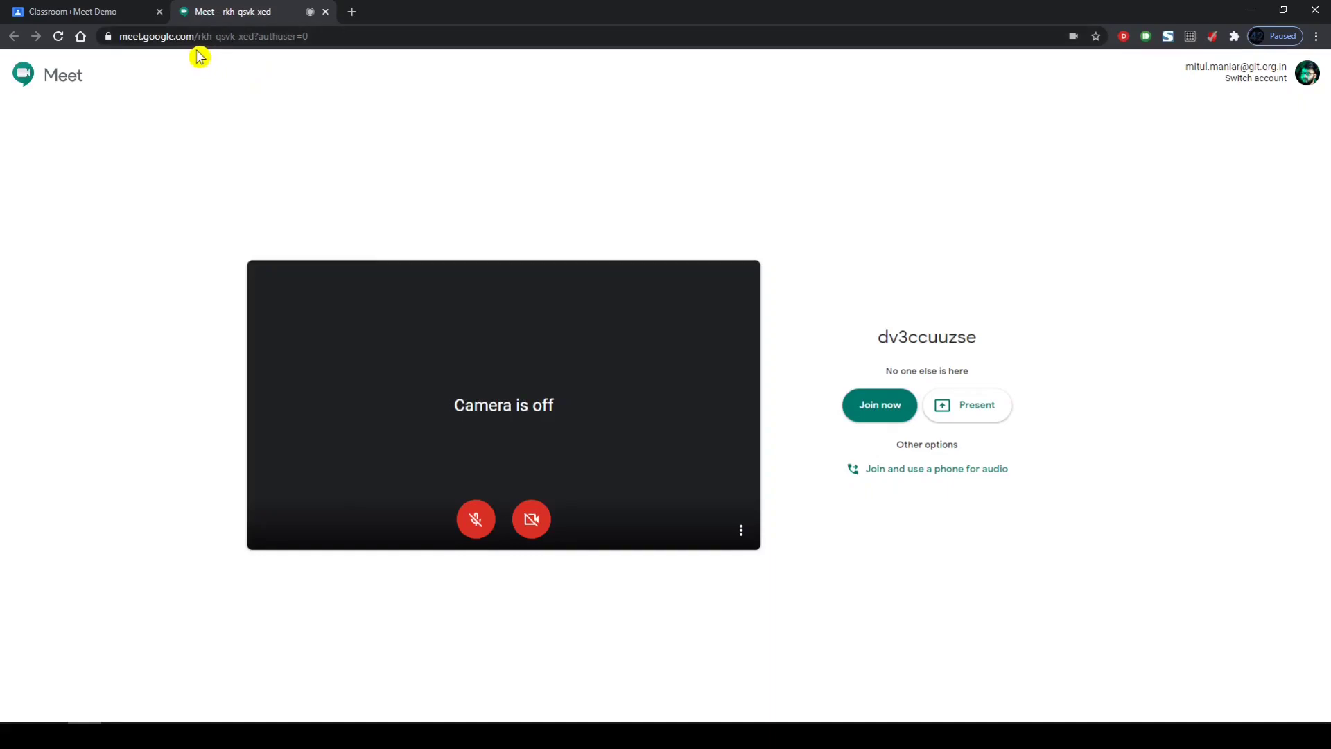
{"action": "left_click_drag", "start_coordinate": [196, 36], "coordinate": [255, 36]}
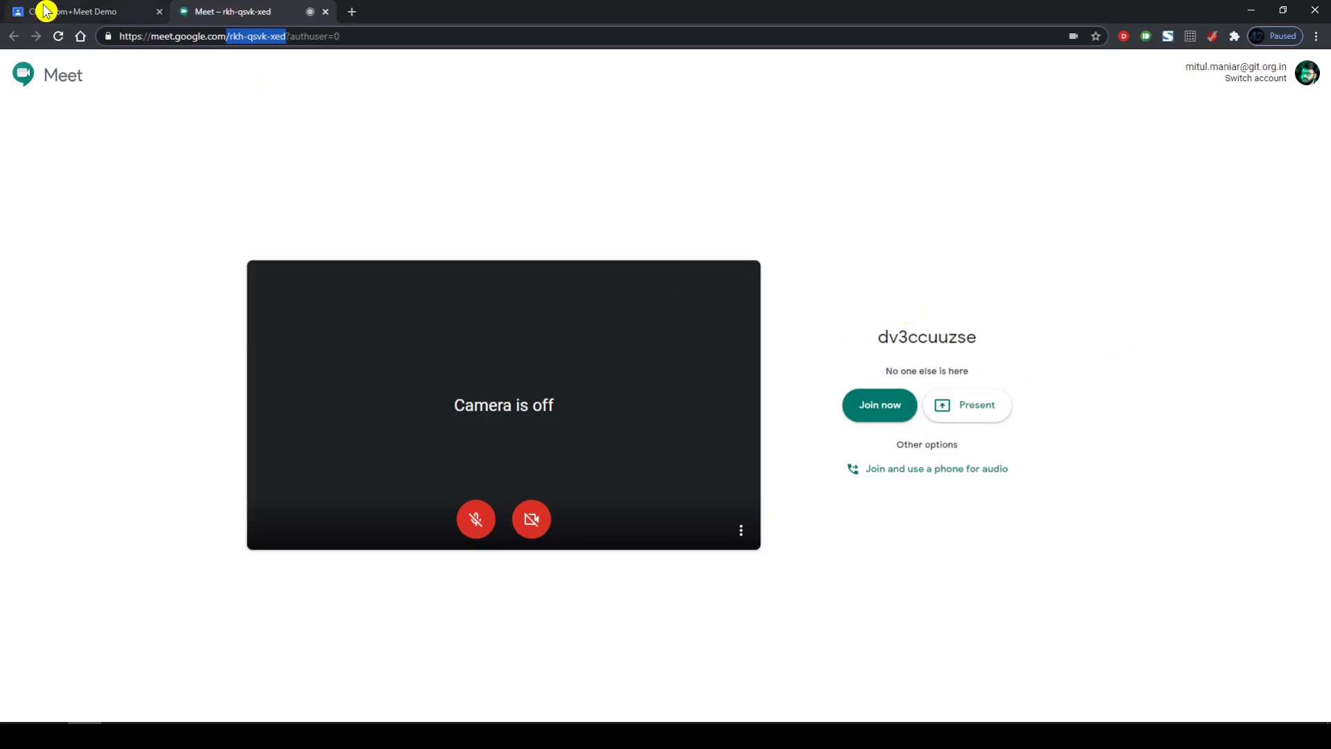
{"action": "left_click", "coordinate": [454, 134]}
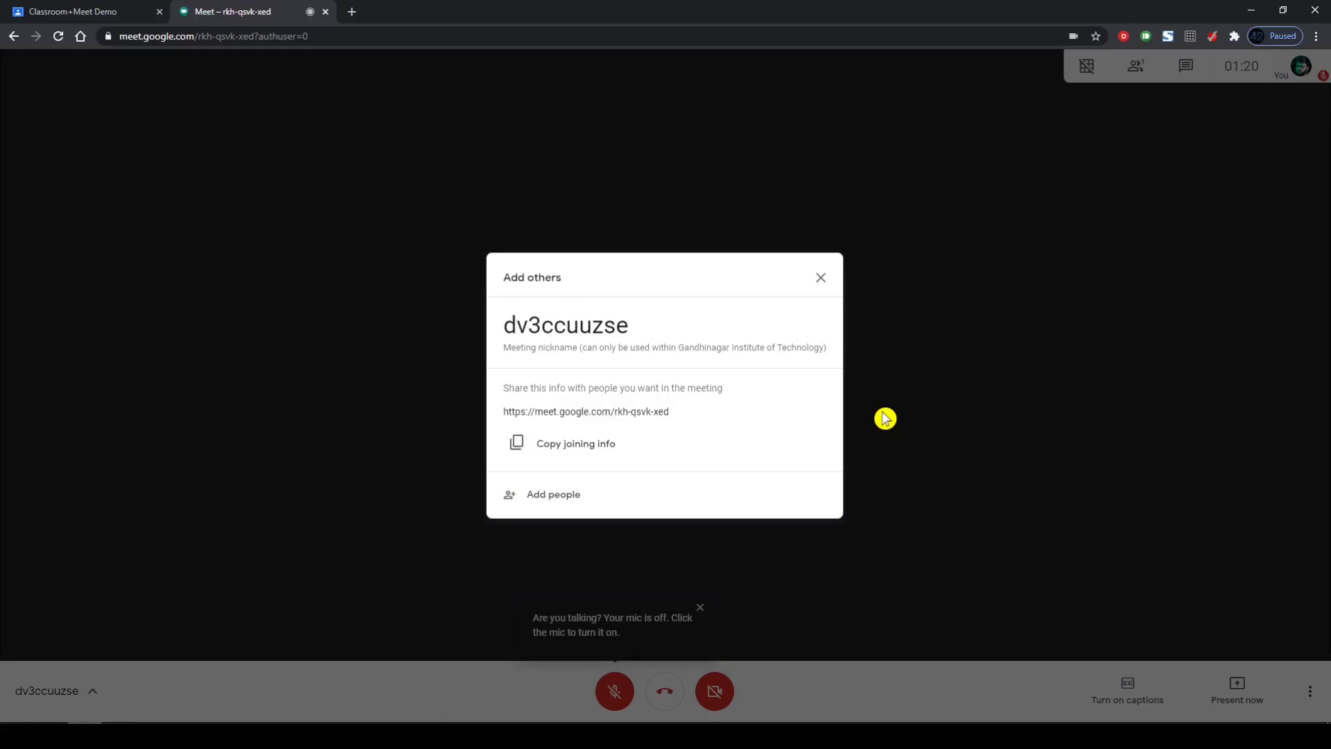
Close the Add others joining-info panel in the Meet call.
{"action": "left_click", "coordinate": [822, 280]}
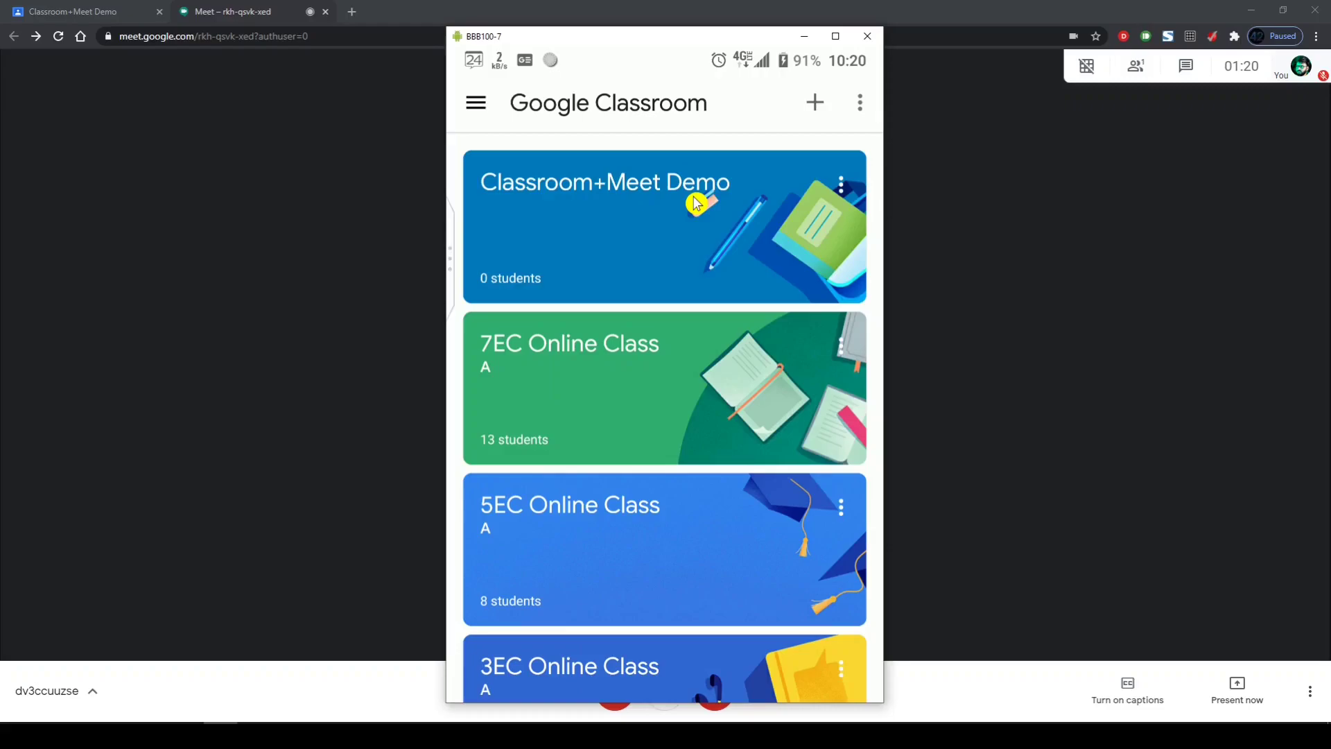
{"action": "left_click", "coordinate": [597, 234]}
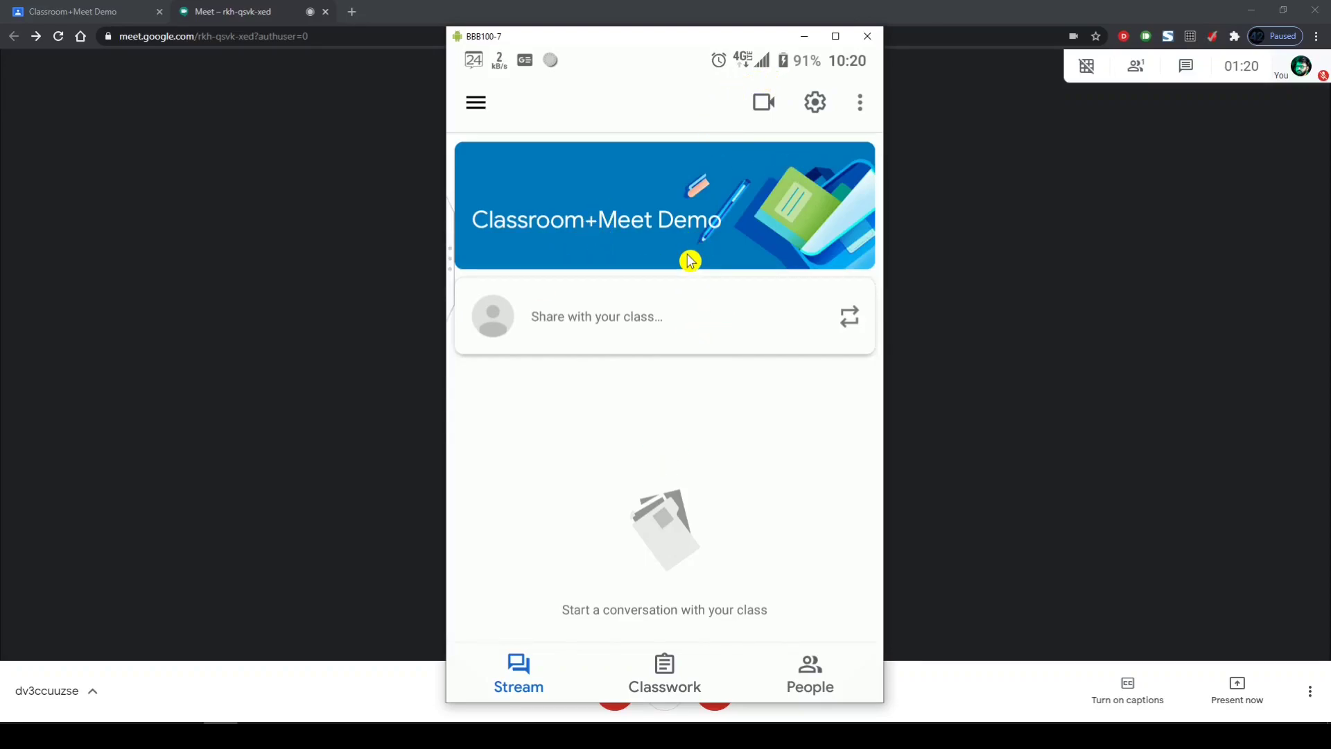
{"action": "left_click", "coordinate": [85, 10]}
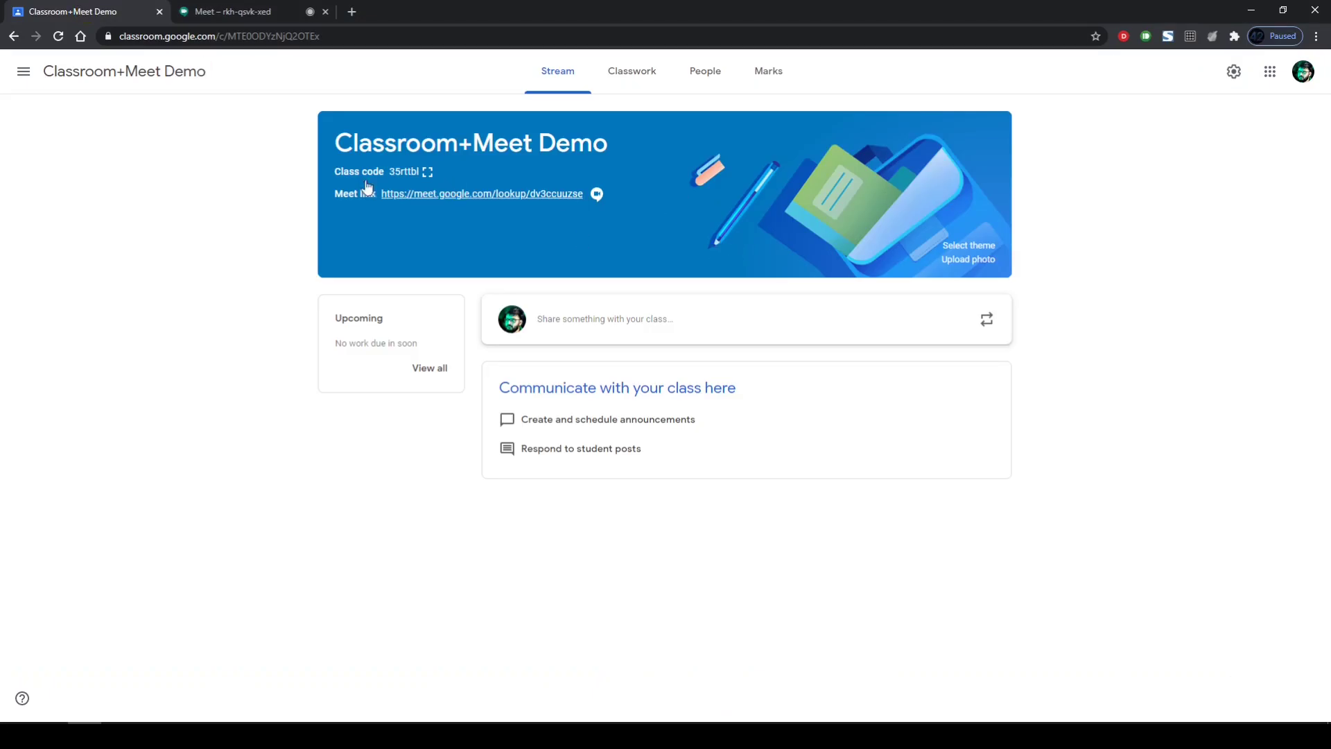
{"action": "left_click", "coordinate": [269, 11]}
{"action": "left_click", "coordinate": [108, 11]}
{"action": "key", "text": "alt+Tab"}
{"action": "left_click_drag", "start_coordinate": [645, 42], "coordinate": [1063, 75]}
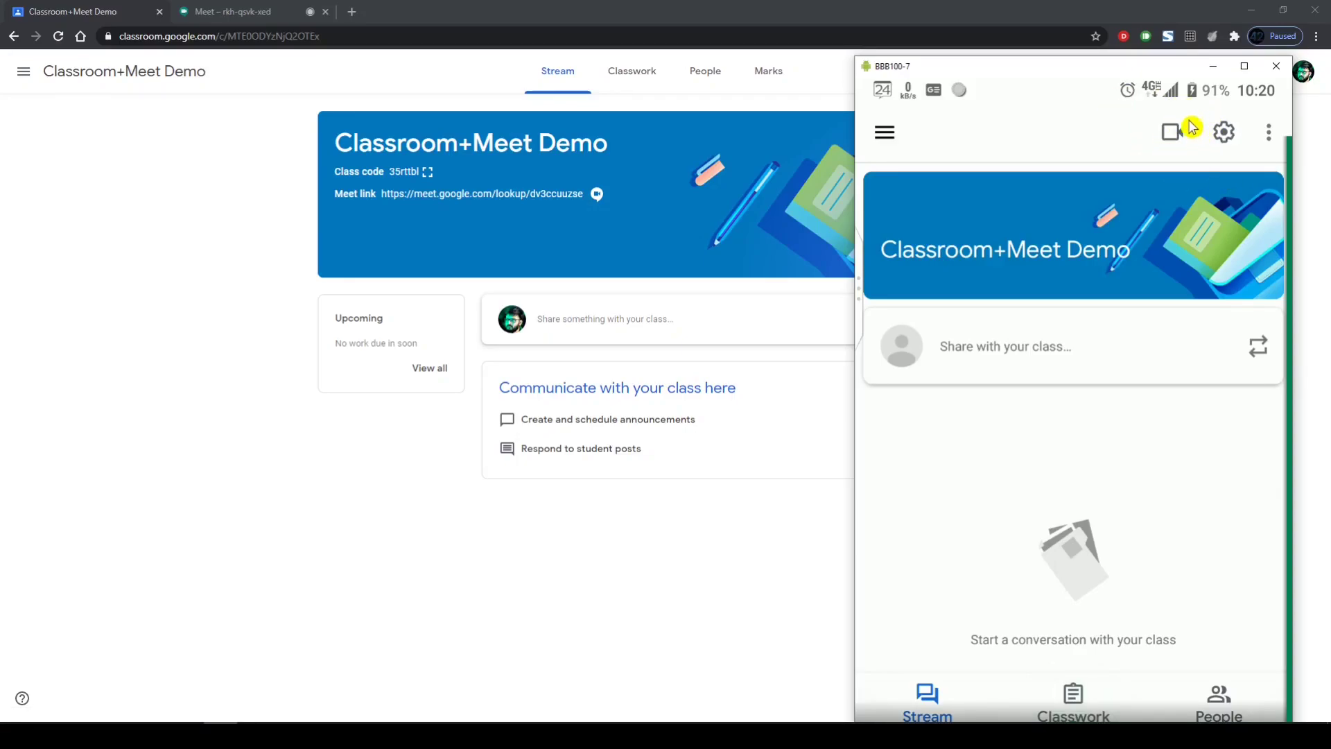
{"action": "left_click", "coordinate": [1171, 136]}
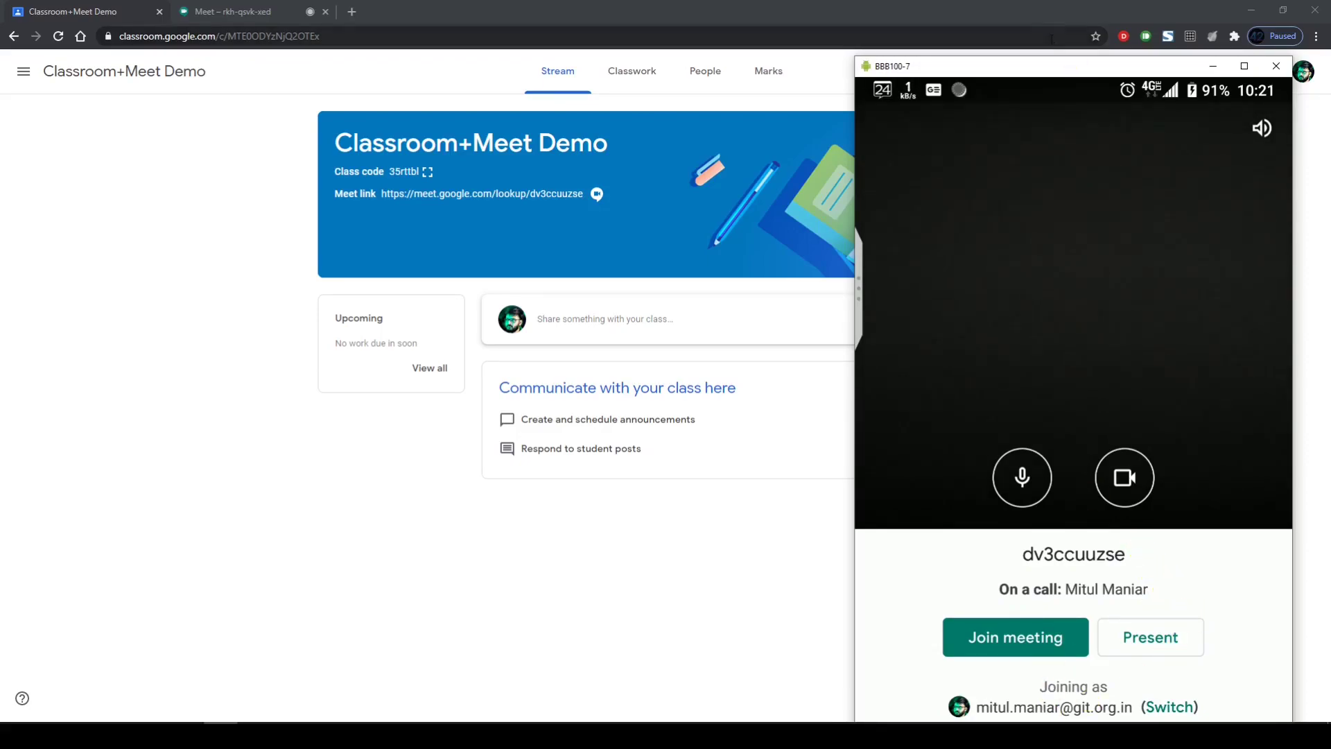
Join the class meeting from the phone as a second participant.
{"action": "left_click_drag", "start_coordinate": [1082, 75], "coordinate": [1016, 38]}
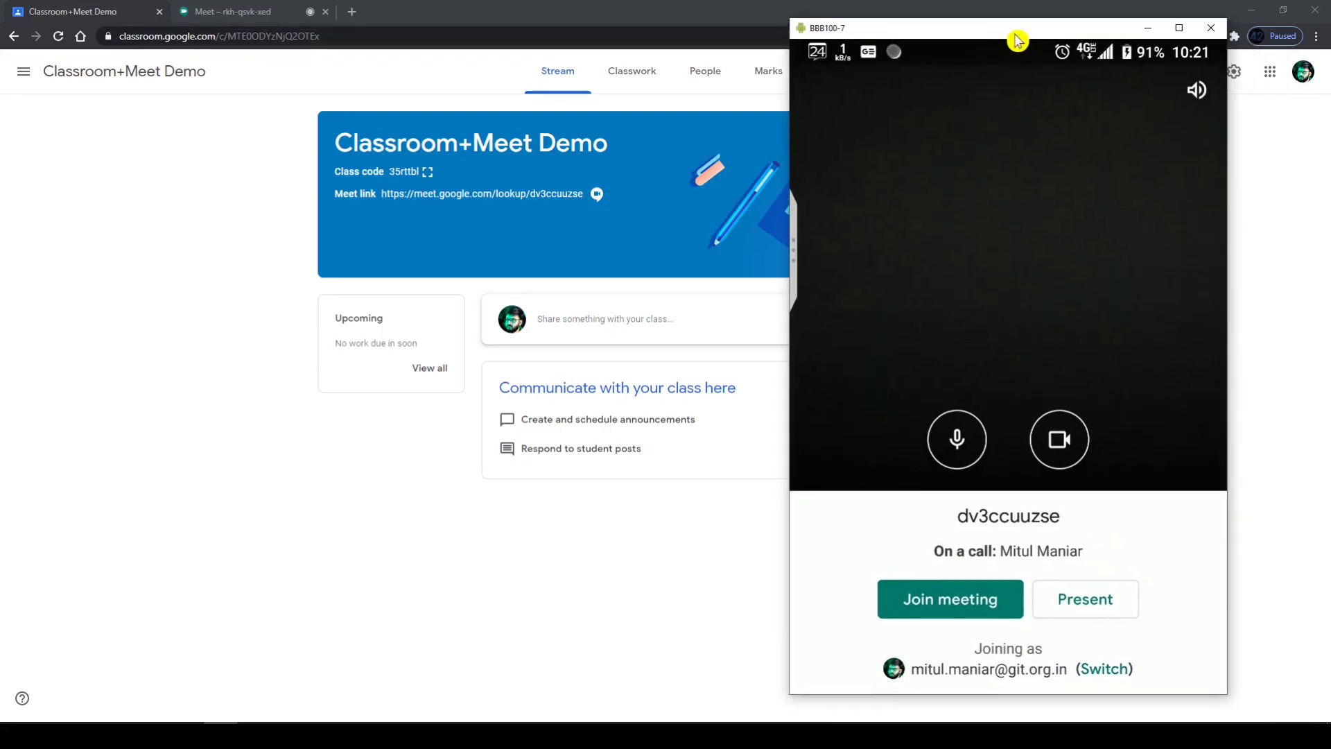
{"action": "left_click", "coordinate": [957, 602]}
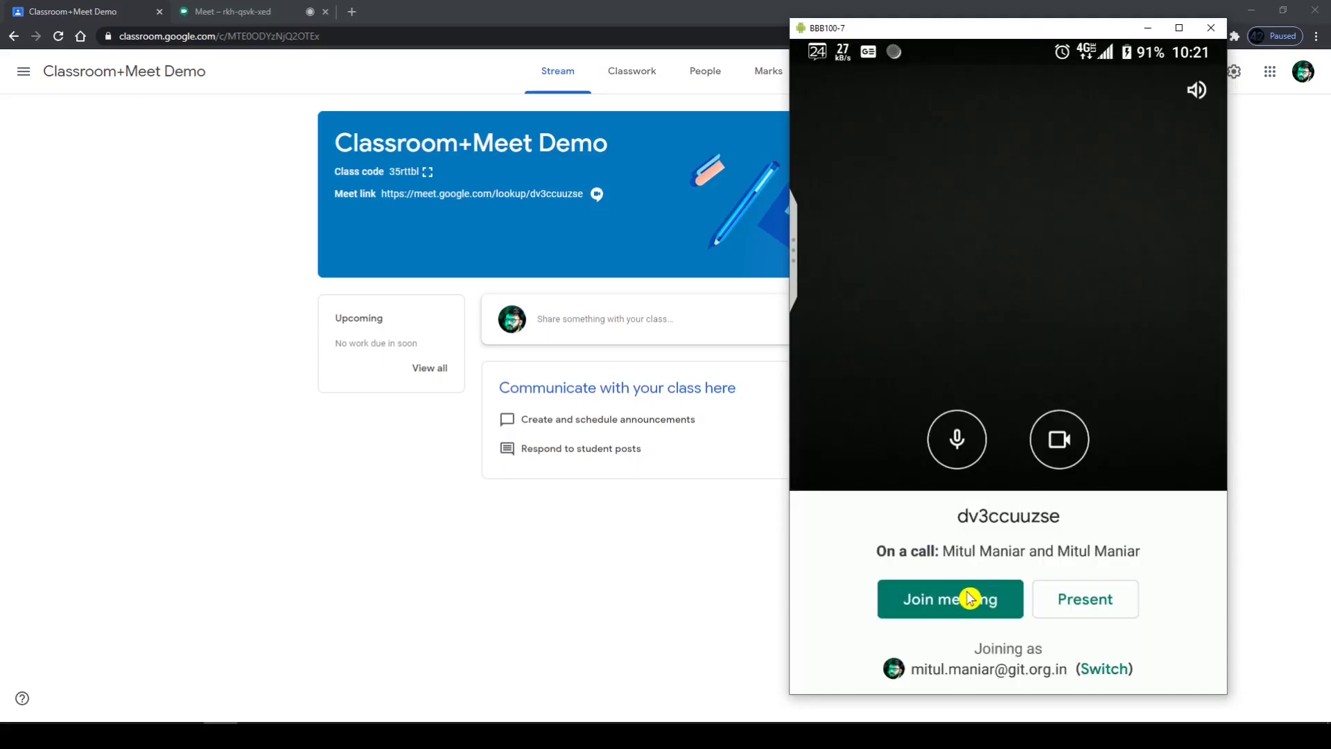
{"action": "left_click", "coordinate": [969, 597]}
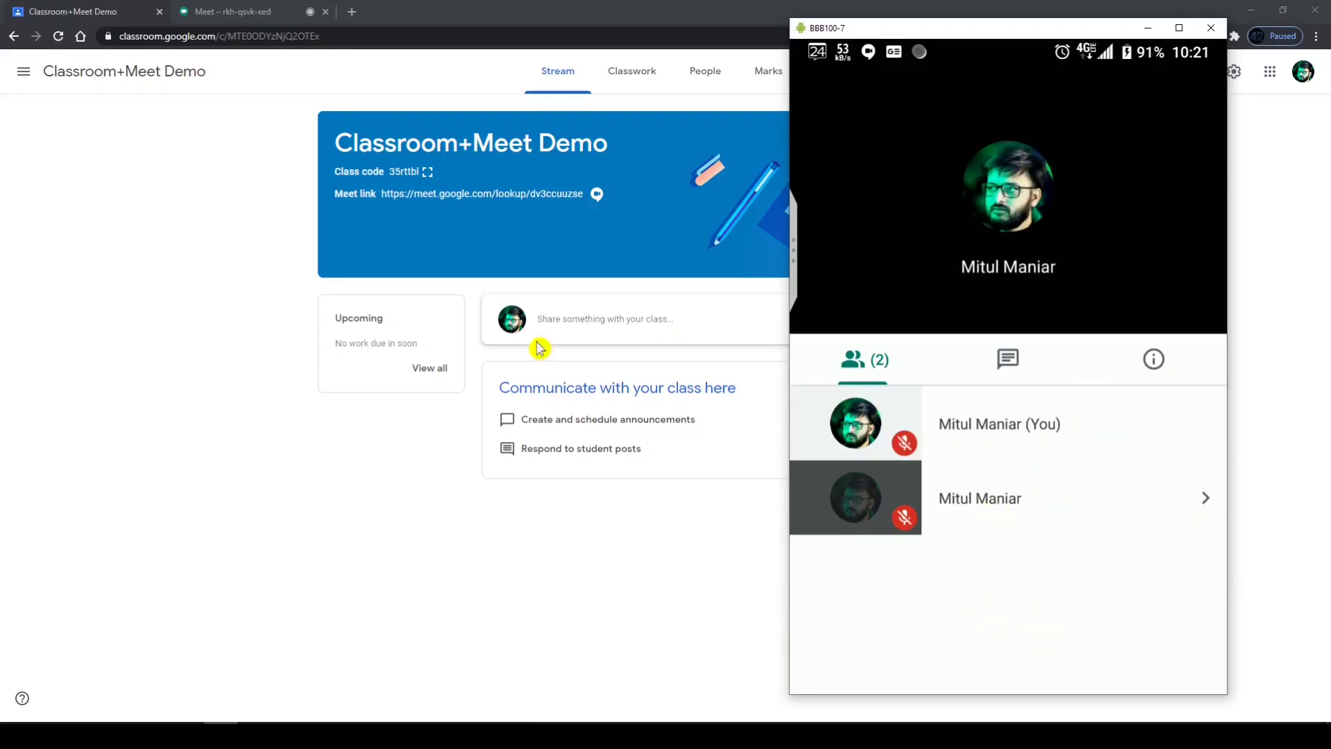
Compare the desktop Meet call and class page with the phone's call view.
{"action": "left_click", "coordinate": [231, 12]}
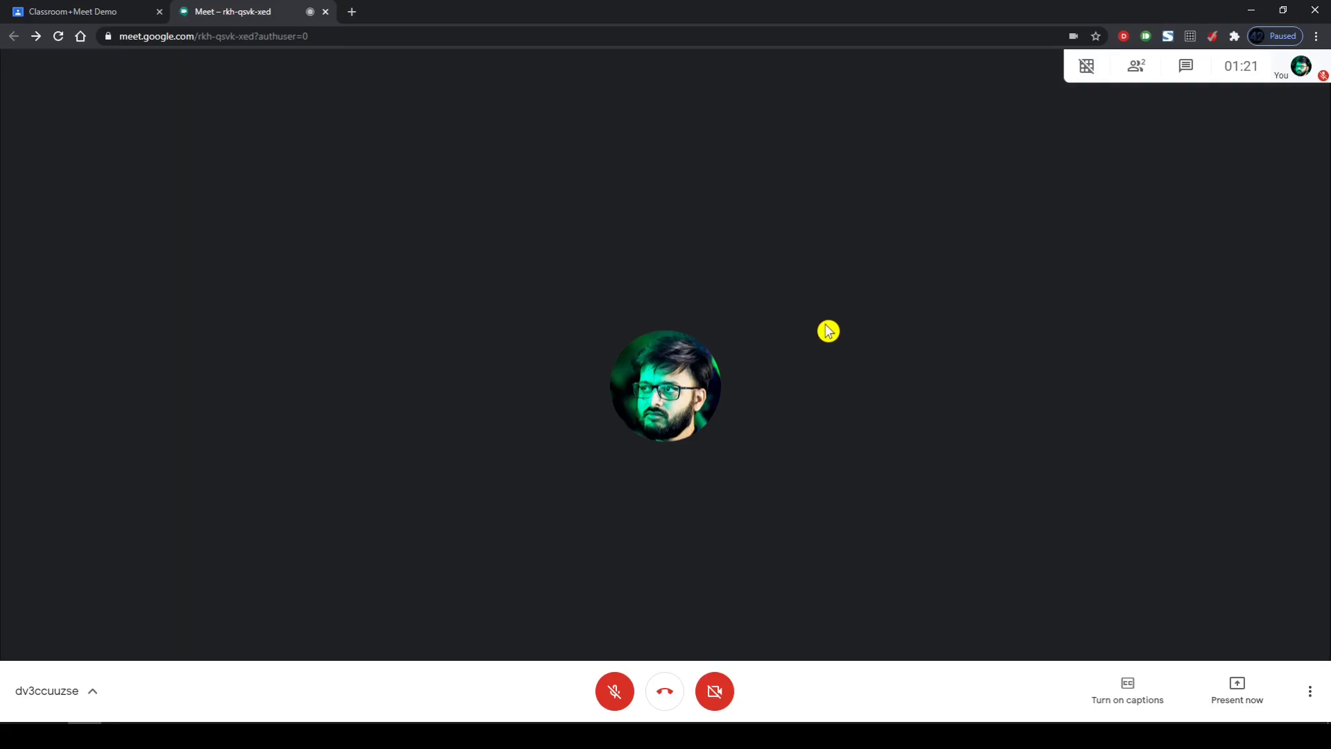
{"action": "key", "text": "alt+Tab"}
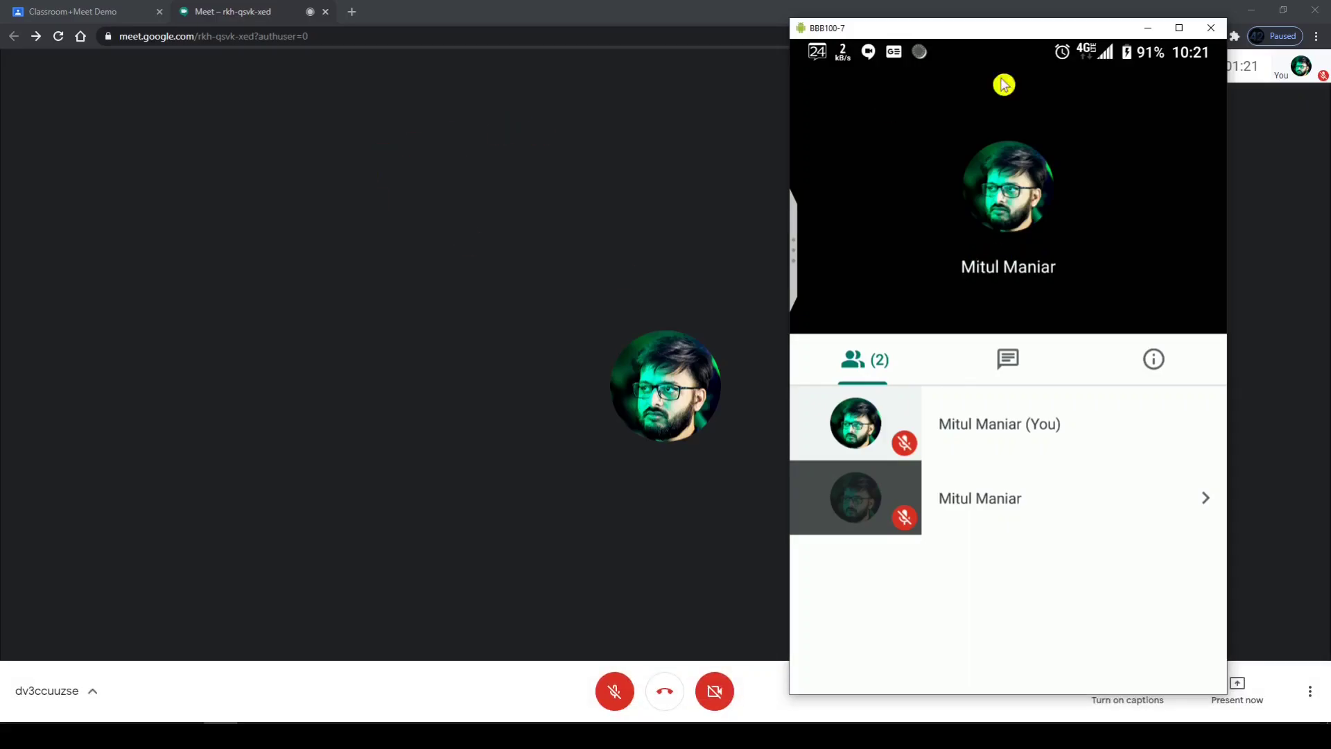
{"action": "left_click", "coordinate": [107, 10]}
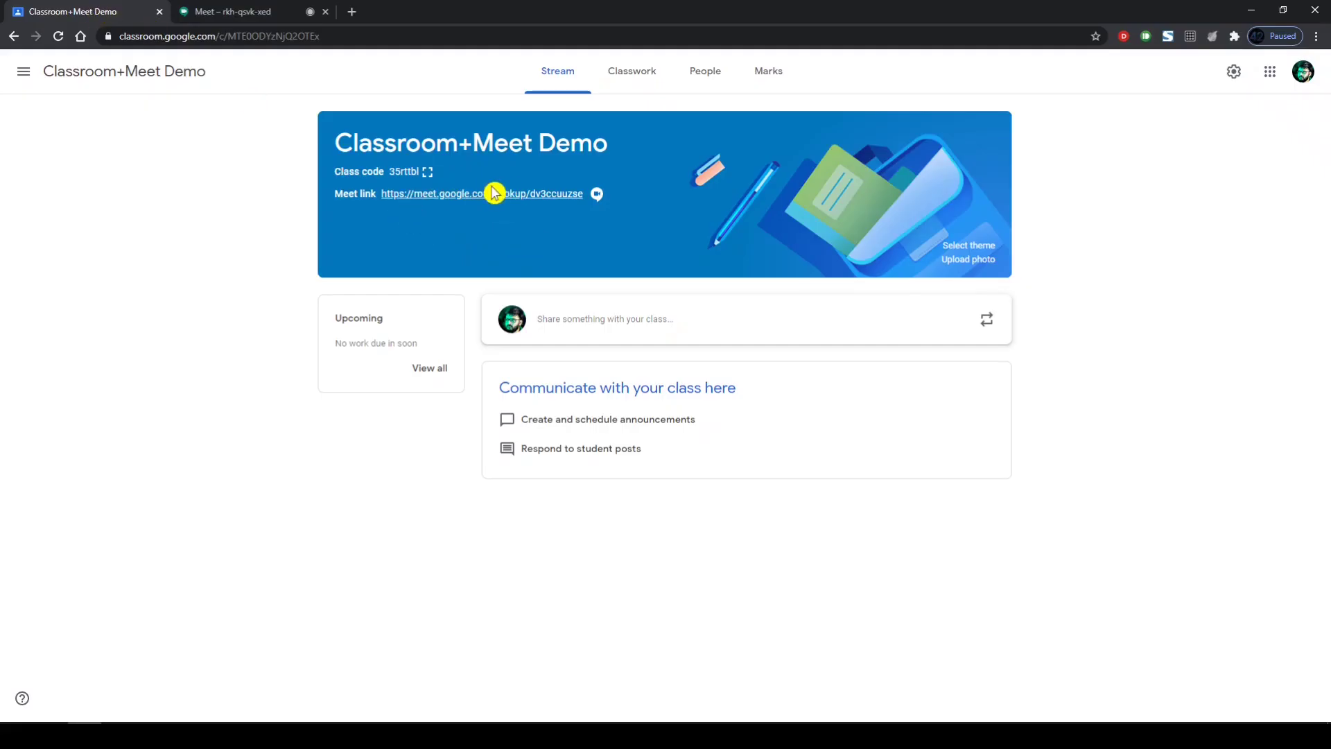
{"action": "key", "text": "alt+Tab"}
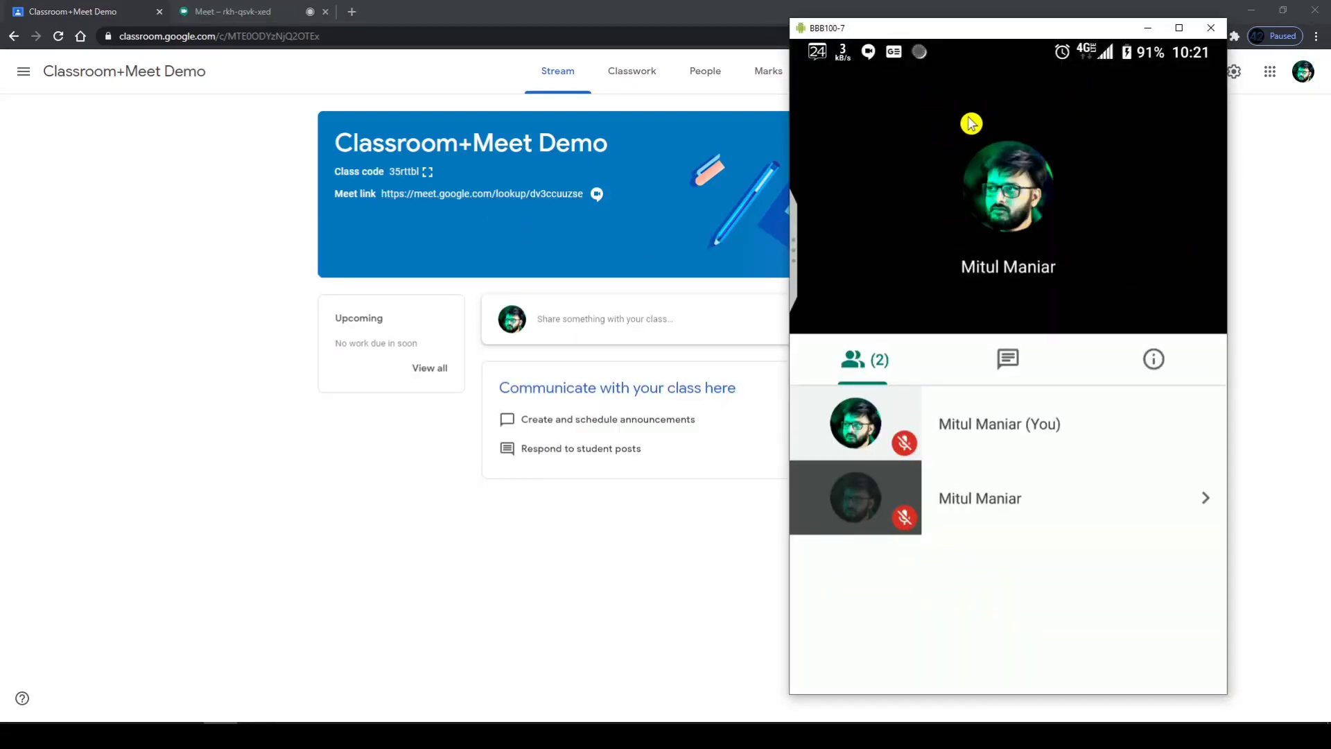
{"action": "key", "text": "alt+s"}
{"action": "key", "text": "alt+s"}
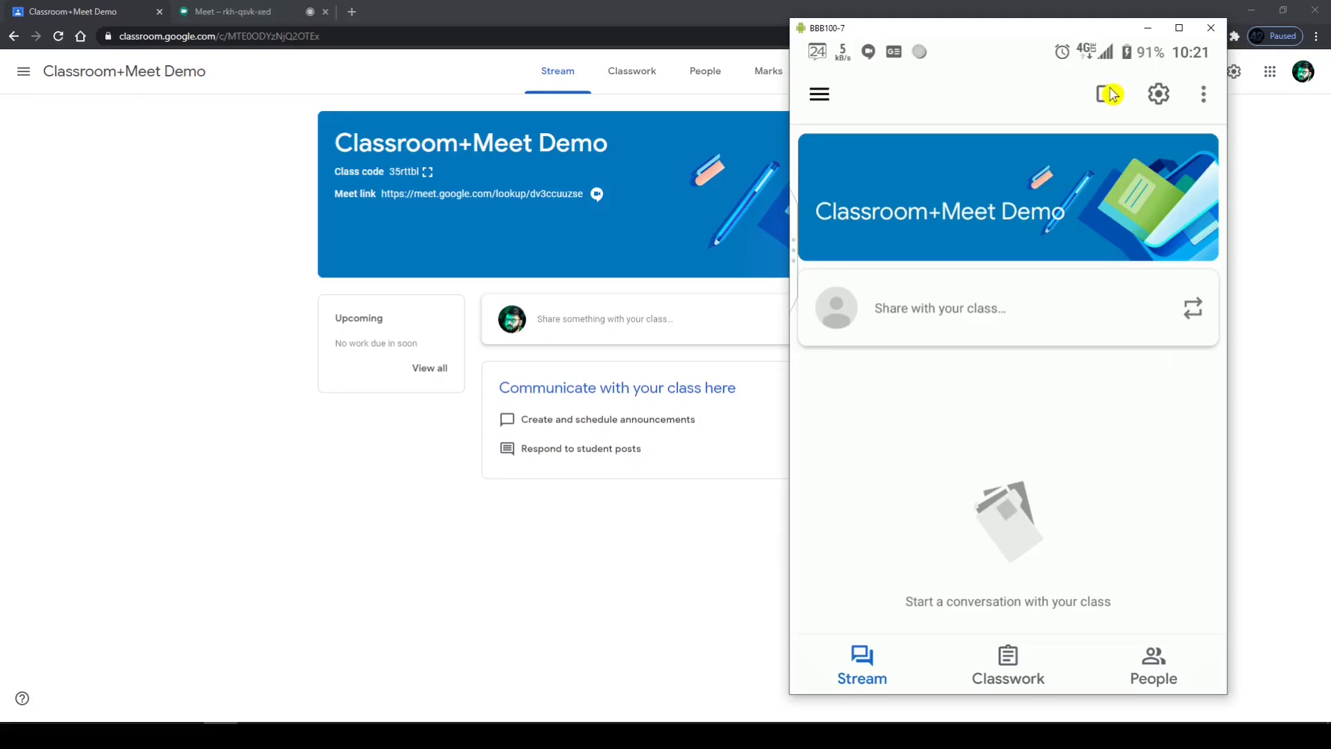
Show the phone call's joining info meet.google.com/rkh-qsvk-xed, check the desktop address, then minimize Chrome.
{"action": "left_click", "coordinate": [231, 12]}
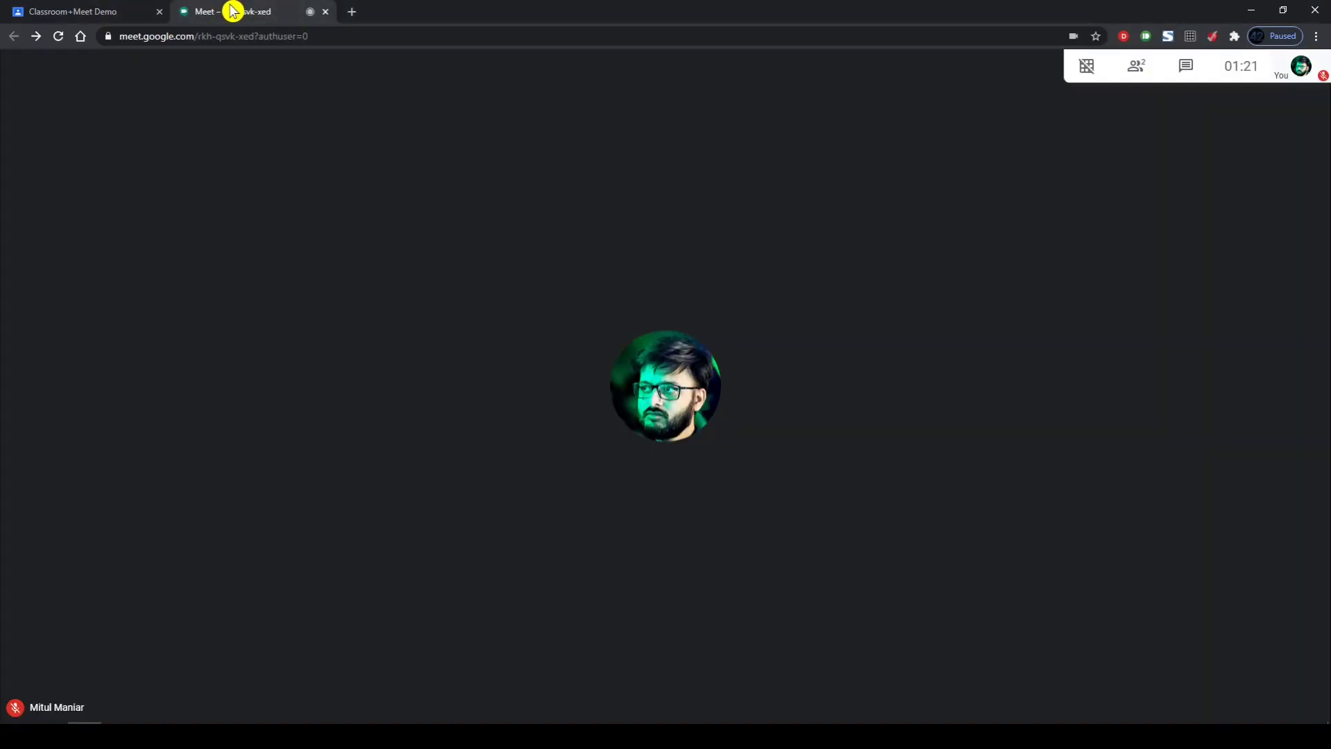
{"action": "left_click", "coordinate": [221, 736]}
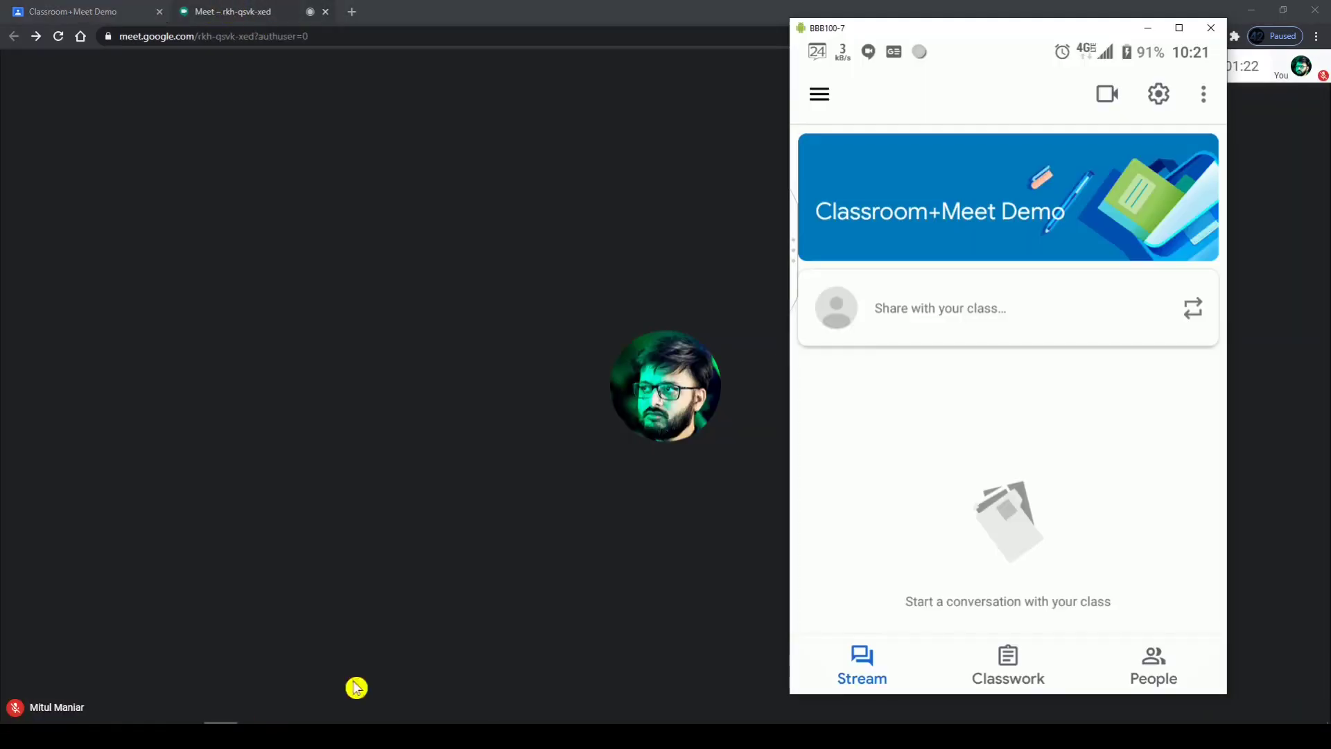
{"action": "key", "text": "alt+s"}
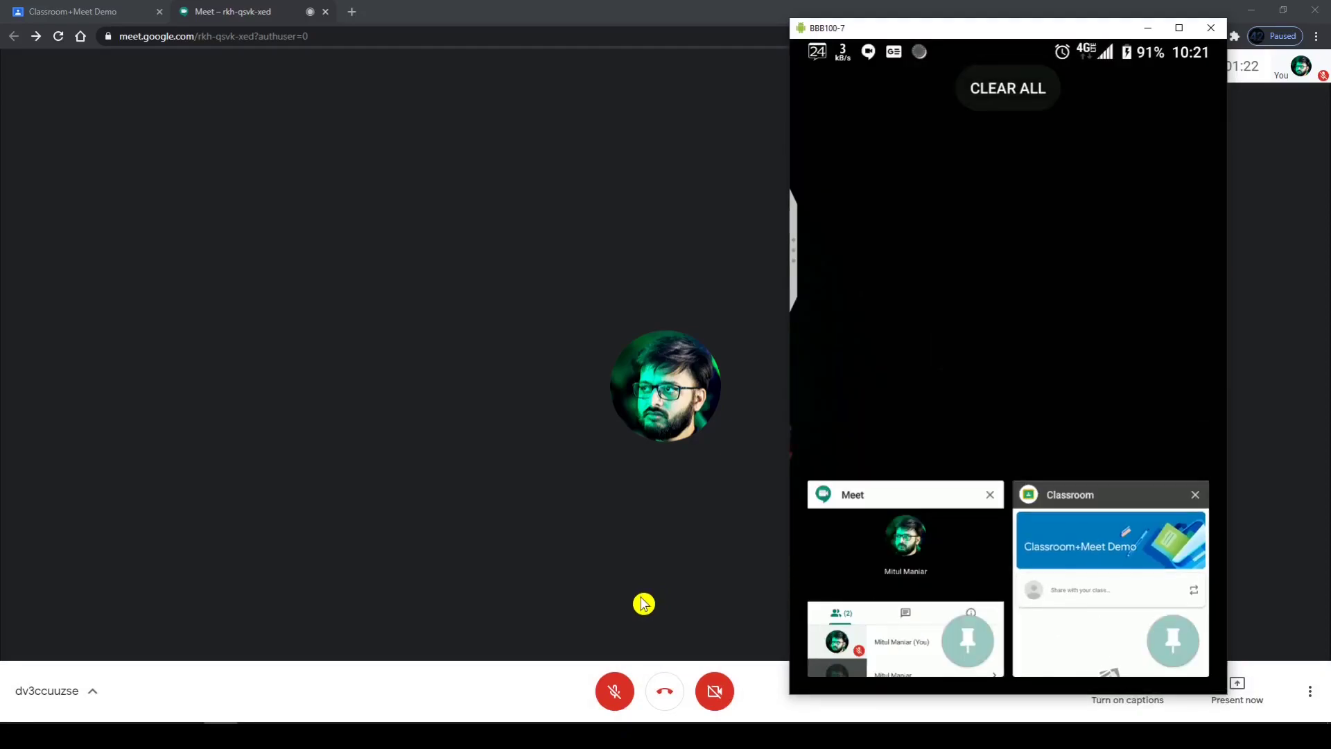
{"action": "left_click", "coordinate": [901, 527]}
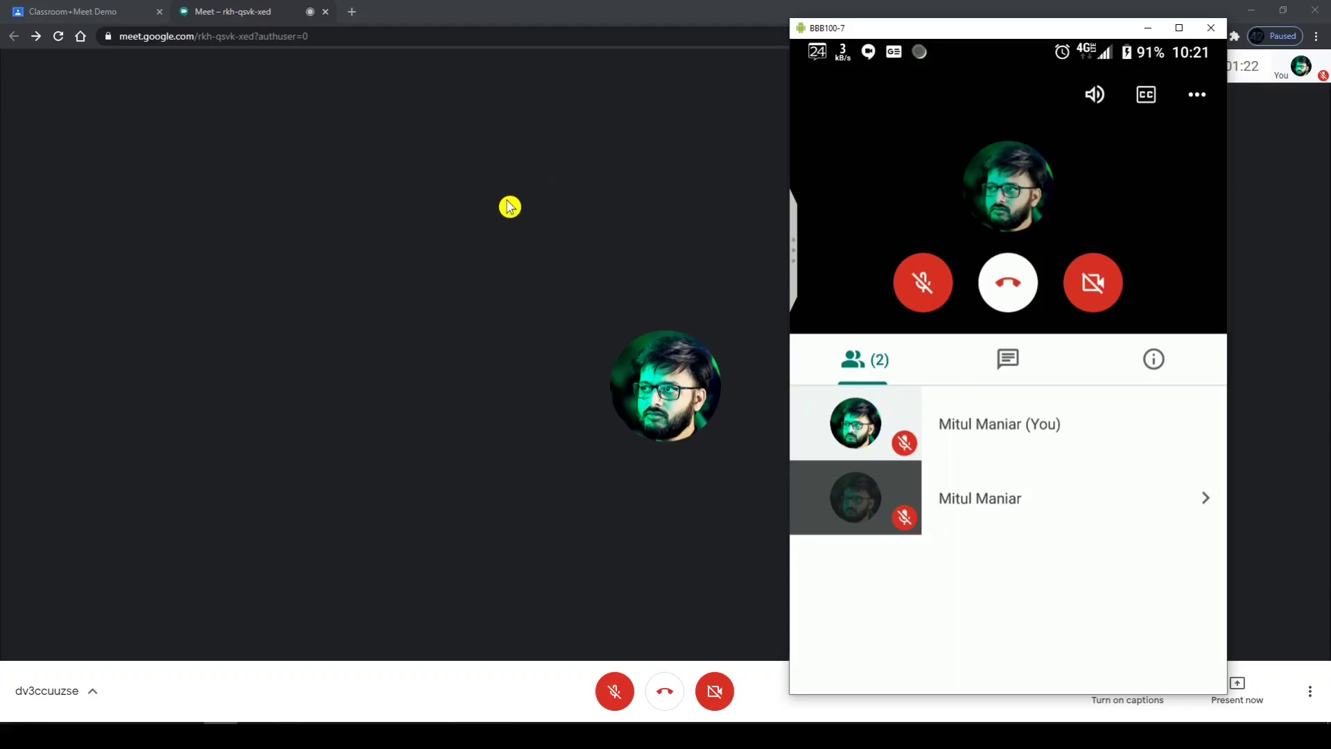
{"action": "left_click", "coordinate": [1154, 361]}
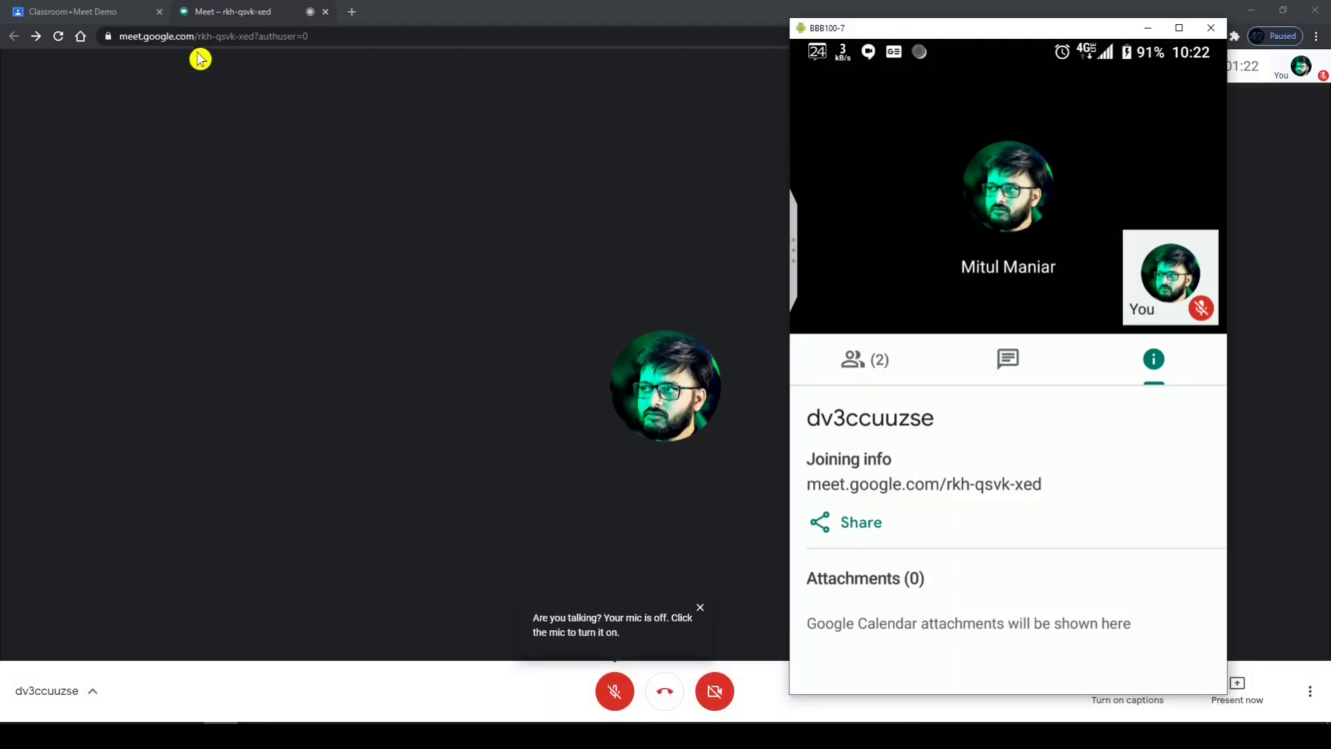
{"action": "left_click", "coordinate": [178, 38]}
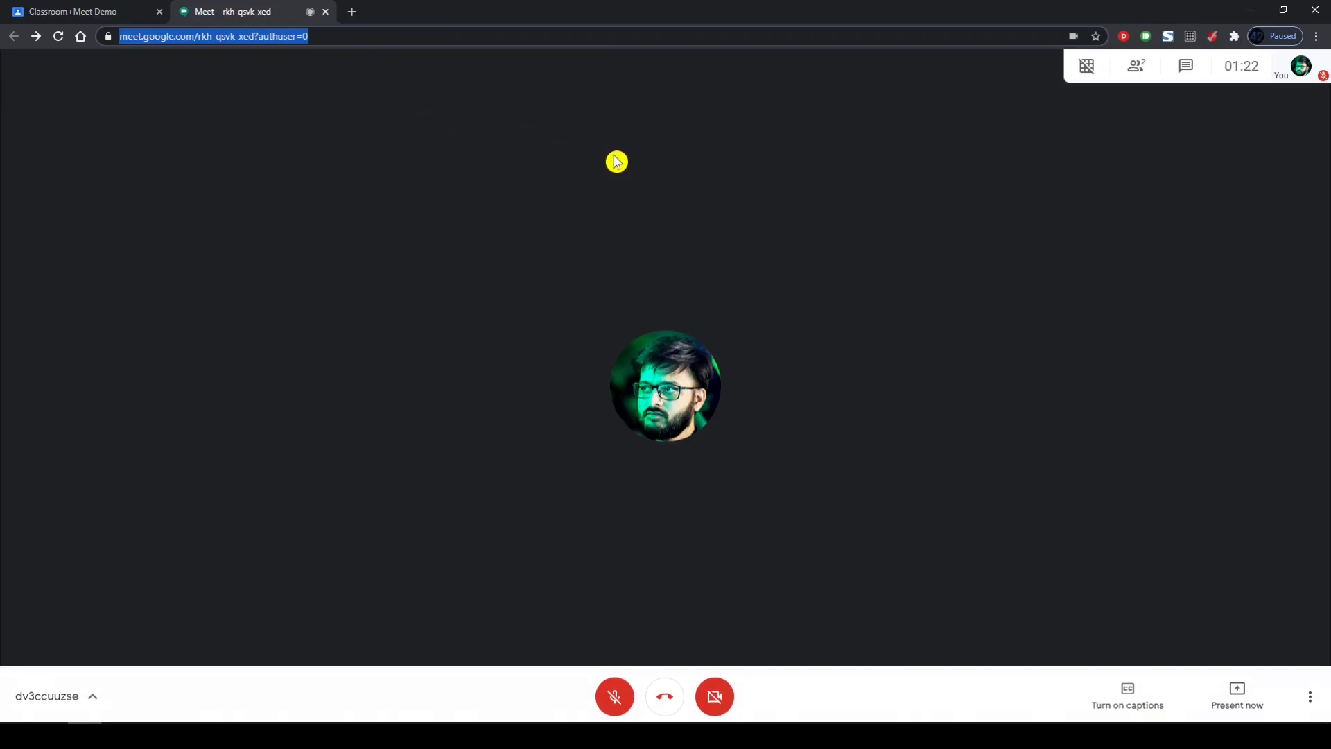
{"action": "left_click", "coordinate": [1261, 10]}
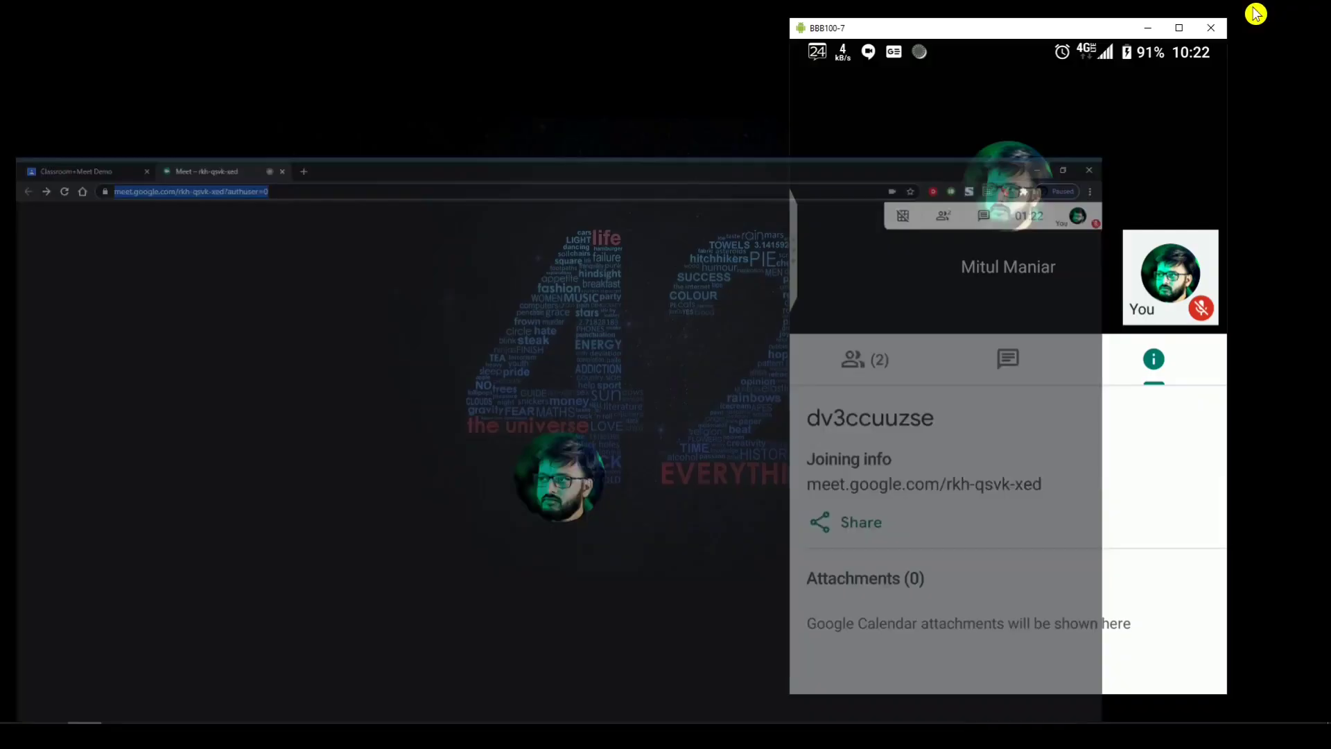